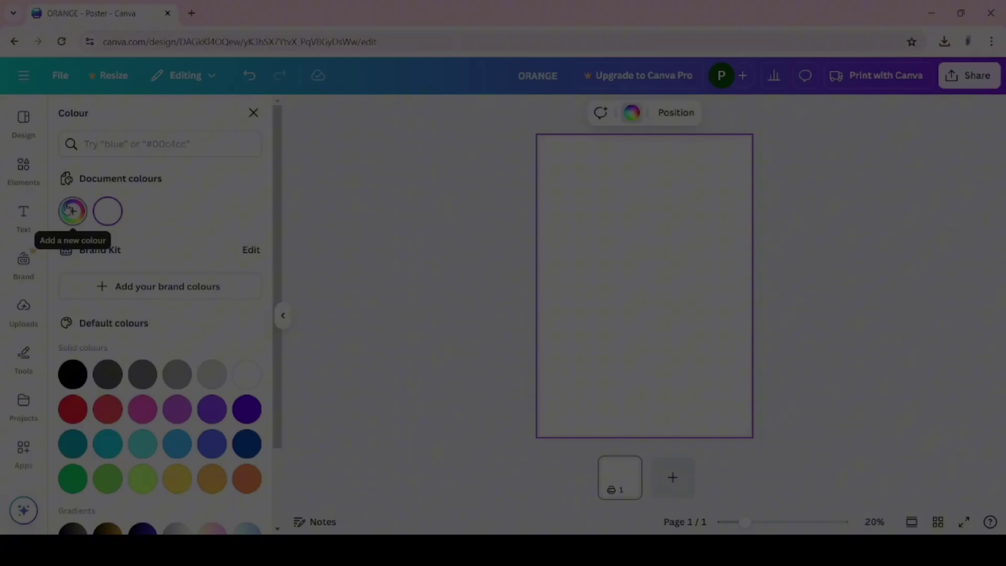
Set the page background to #C0460C and add an ORANGE heading in Anton.
{"action": "left_click", "coordinate": [73, 210]}
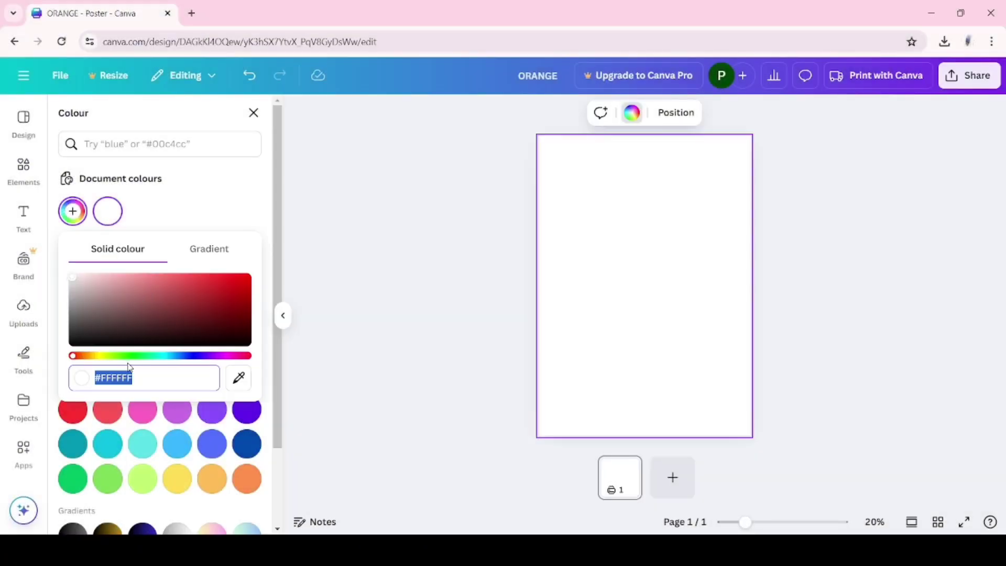
{"action": "type", "text": "C0460C"}
{"action": "left_click", "coordinate": [22, 219]}
{"action": "left_click", "coordinate": [241, 319]}
{"action": "key", "text": "BackSpace"}
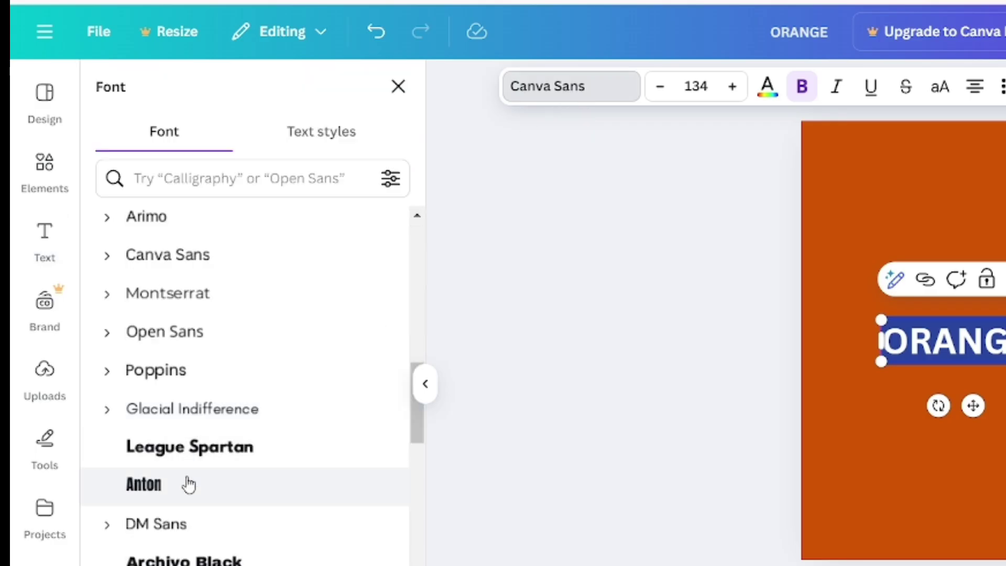
{"action": "left_click", "coordinate": [143, 484]}
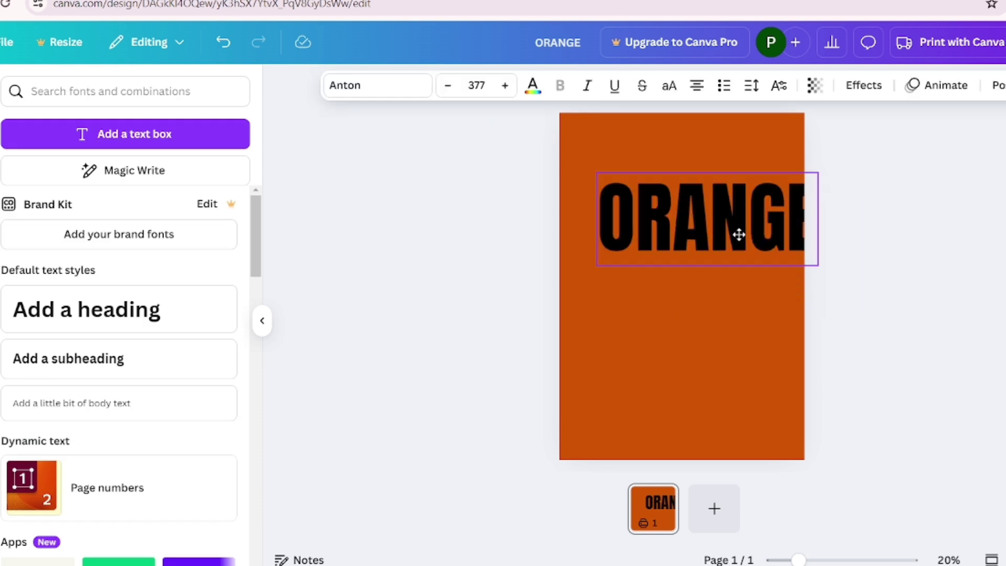
Move the ORANGE heading to the page top, stretch it full width, and make it white.
{"action": "left_click_drag", "start_coordinate": [738, 234], "coordinate": [701, 175]}
{"action": "left_click_drag", "start_coordinate": [778, 206], "coordinate": [805, 212]}
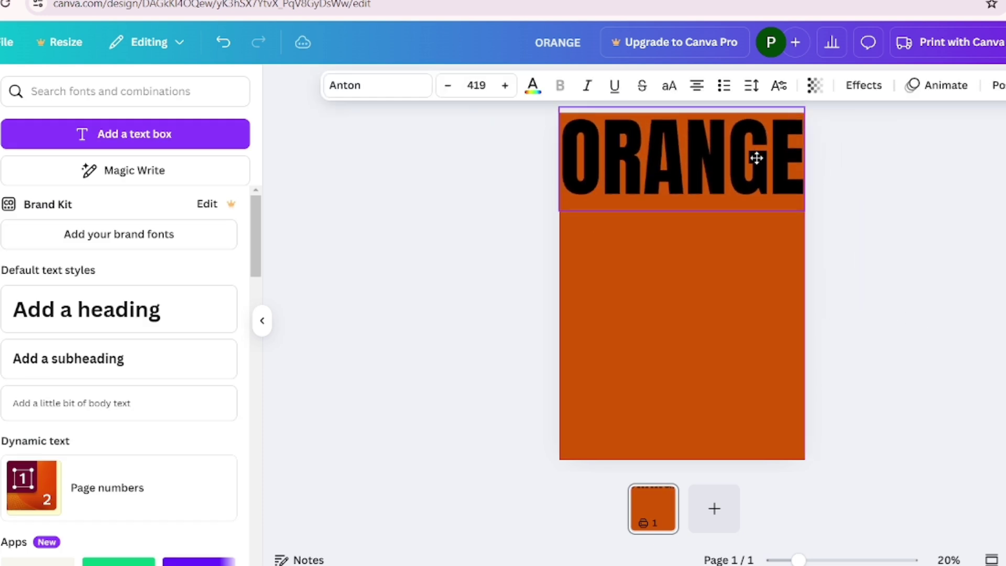
{"action": "left_click", "coordinate": [533, 85]}
{"action": "left_click", "coordinate": [231, 390]}
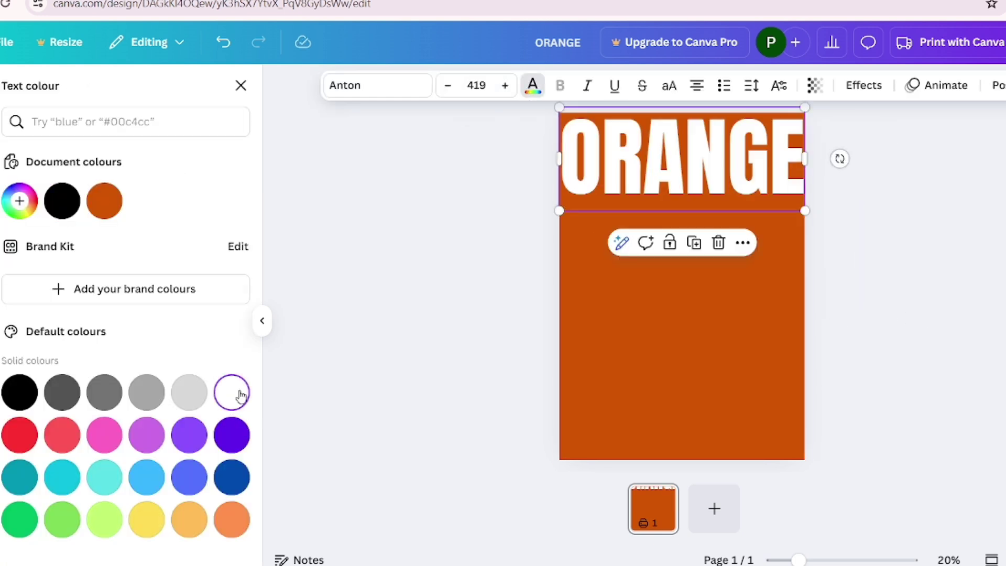
Turn the heading into hollow outline lettering and duplicate it into stacked rows.
{"action": "left_click", "coordinate": [864, 85]}
{"action": "left_click", "coordinate": [39, 270]}
{"action": "left_click_drag", "start_coordinate": [48, 370], "coordinate": [10, 371]}
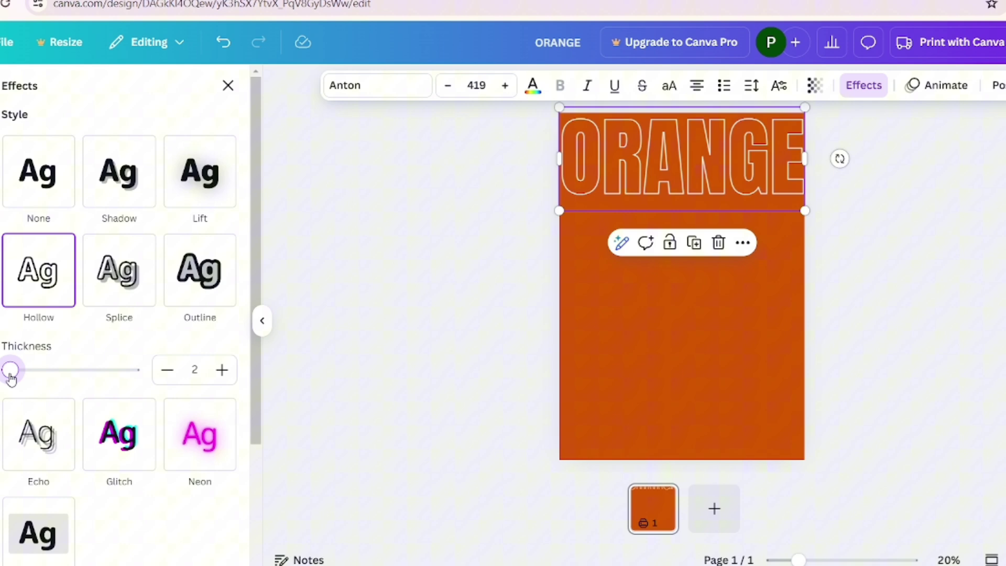
{"action": "key", "text": "ctrl+d"}
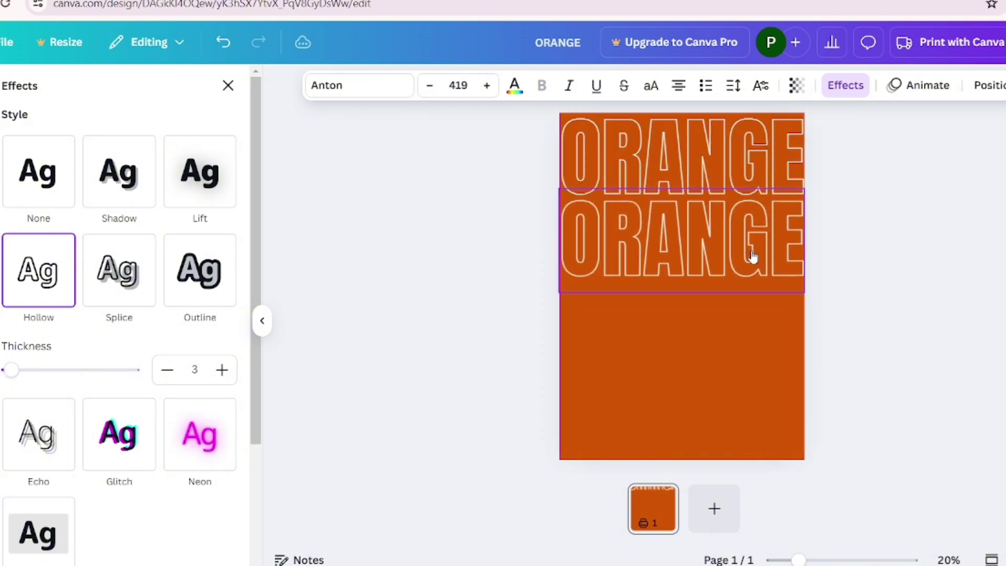
{"action": "key", "text": "ctrl+d"}
{"action": "key", "text": "ctrl+d"}
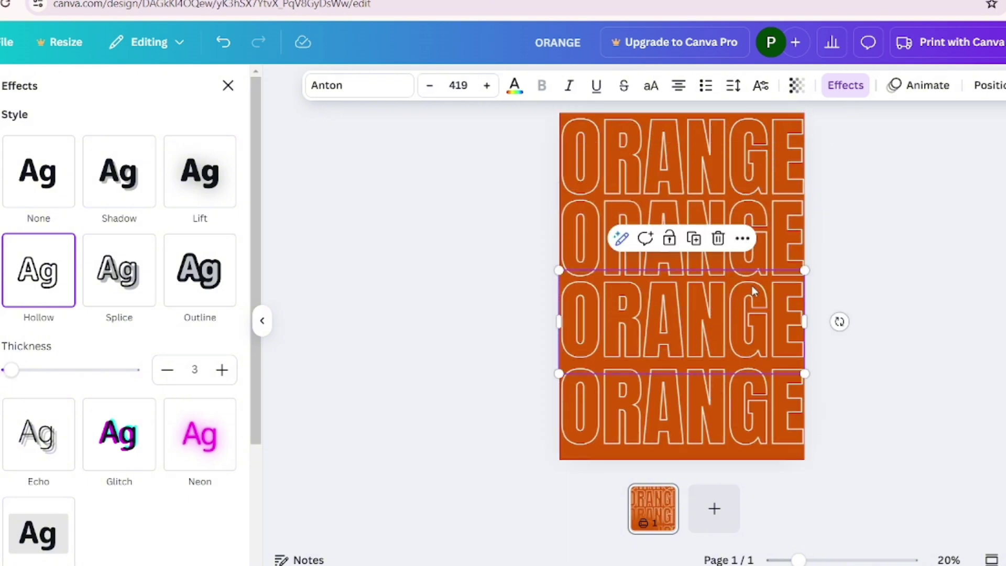
Duplicate the page and make its top ORANGE row solid white, resized to fit.
{"action": "left_click", "coordinate": [758, 226]}
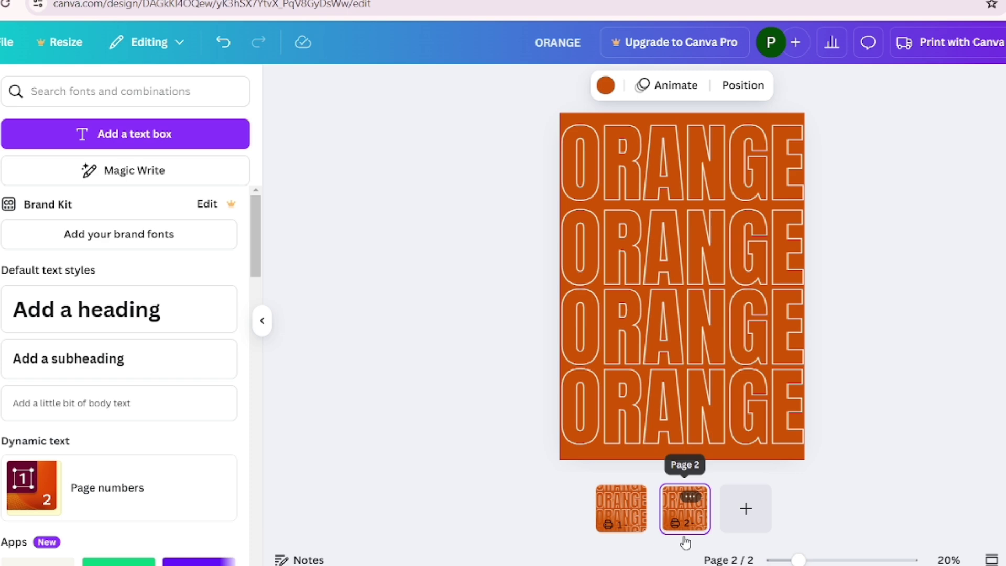
{"action": "left_click", "coordinate": [845, 85]}
{"action": "left_click_drag", "start_coordinate": [805, 164], "coordinate": [809, 164]}
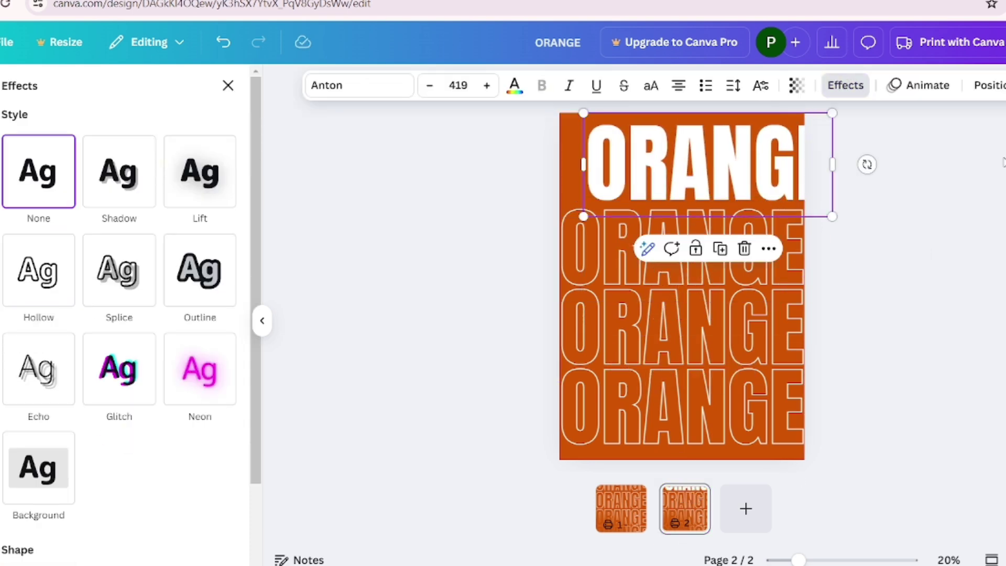
{"action": "left_click_drag", "start_coordinate": [809, 115], "coordinate": [803, 118]}
{"action": "left_click", "coordinate": [865, 236]}
{"action": "left_click_drag", "start_coordinate": [766, 162], "coordinate": [762, 156]}
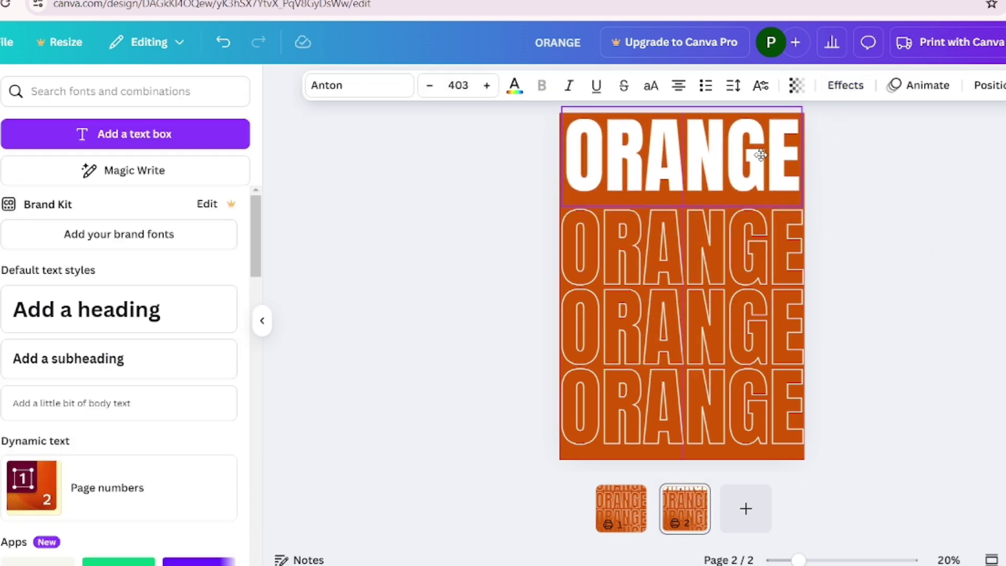
{"action": "left_click", "coordinate": [905, 236]}
Duplicate page 2 and make the second ORANGE row solid white on page 3.
{"action": "left_click", "coordinate": [685, 509]}
{"action": "right_click", "coordinate": [685, 509]}
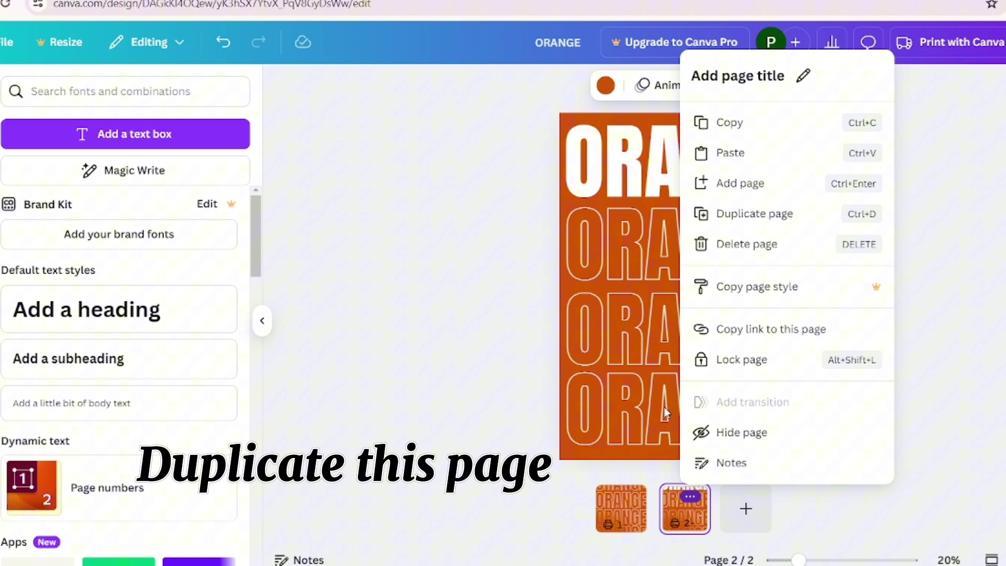
{"action": "left_click", "coordinate": [754, 213]}
{"action": "left_click", "coordinate": [683, 244]}
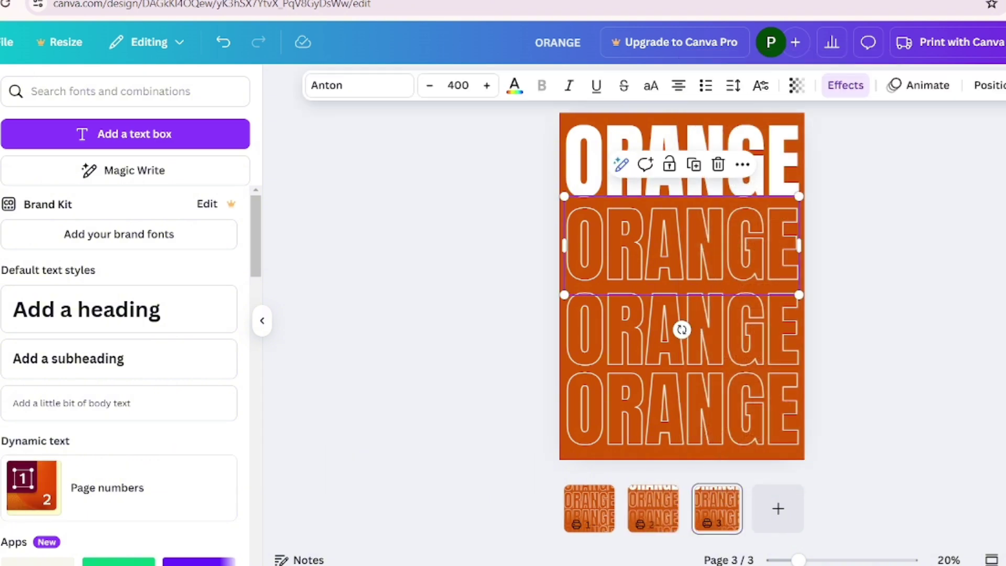
{"action": "left_click", "coordinate": [845, 85]}
{"action": "left_click", "coordinate": [38, 173]}
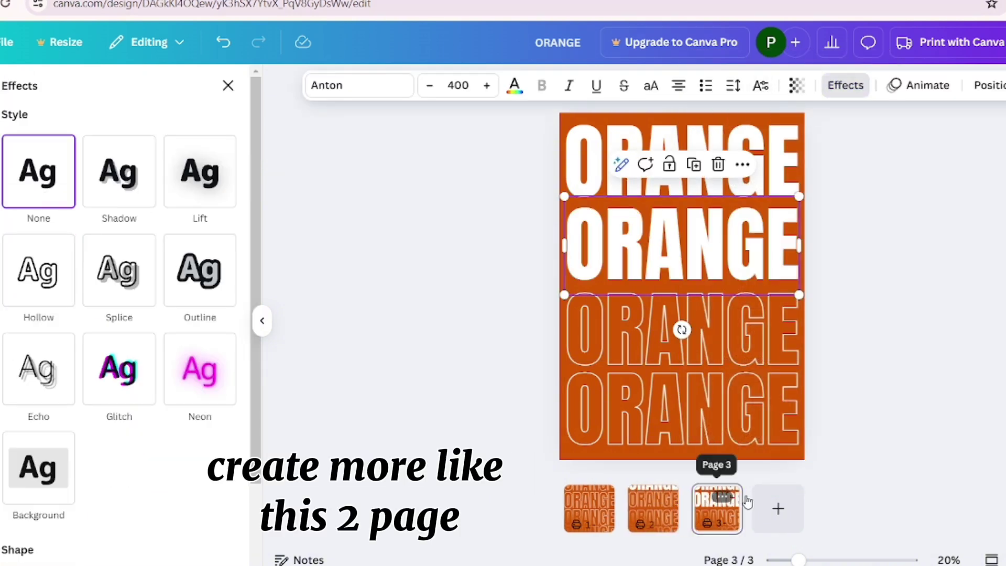
Duplicate pages 3 and 4, making the third and bottom ORANGE rows solid white.
{"action": "right_click", "coordinate": [702, 509]}
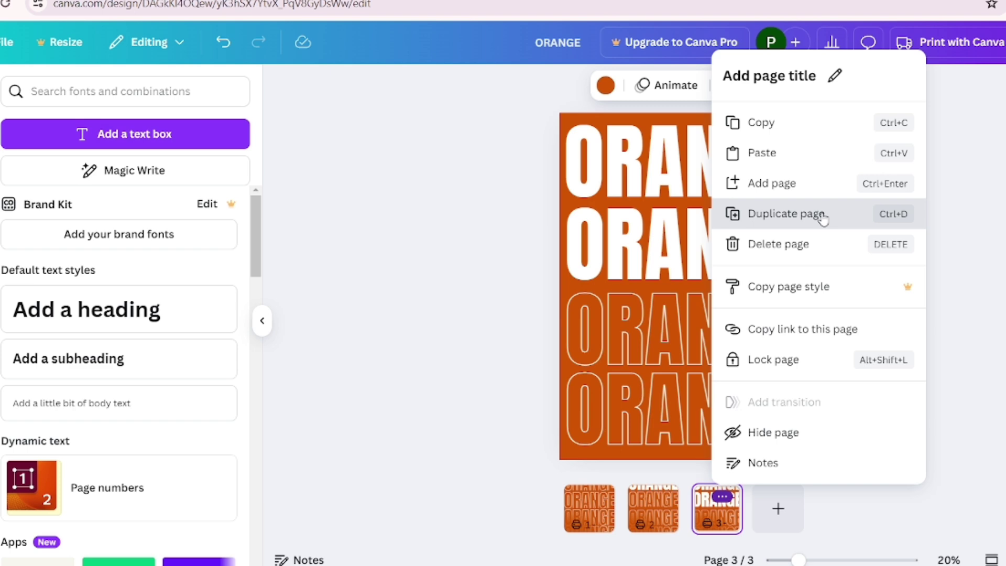
{"action": "left_click", "coordinate": [786, 213]}
{"action": "left_click", "coordinate": [38, 173]}
{"action": "right_click", "coordinate": [748, 508]}
{"action": "left_click", "coordinate": [38, 174]}
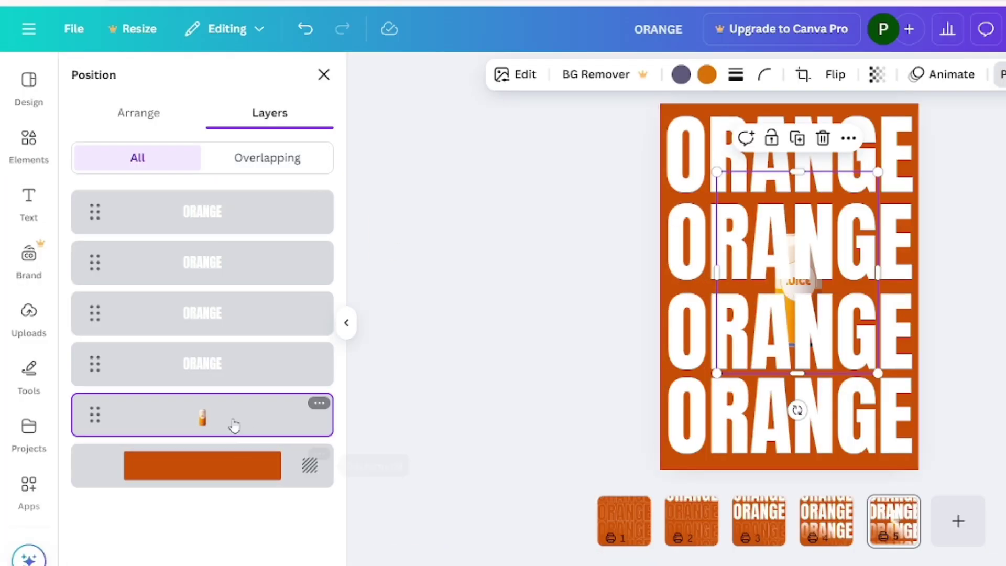
Place the juice can over the ORANGE rows, enlarged and slightly tilted.
{"action": "left_click_drag", "start_coordinate": [201, 417], "coordinate": [262, 191]}
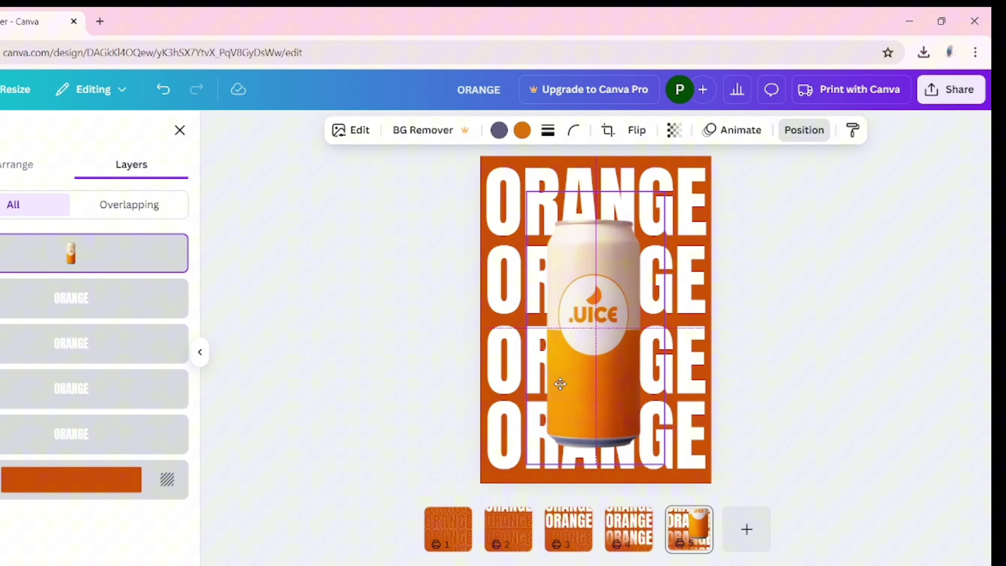
{"action": "left_click_drag", "start_coordinate": [560, 385], "coordinate": [561, 385]}
{"action": "left_click_drag", "start_coordinate": [664, 187], "coordinate": [680, 161]}
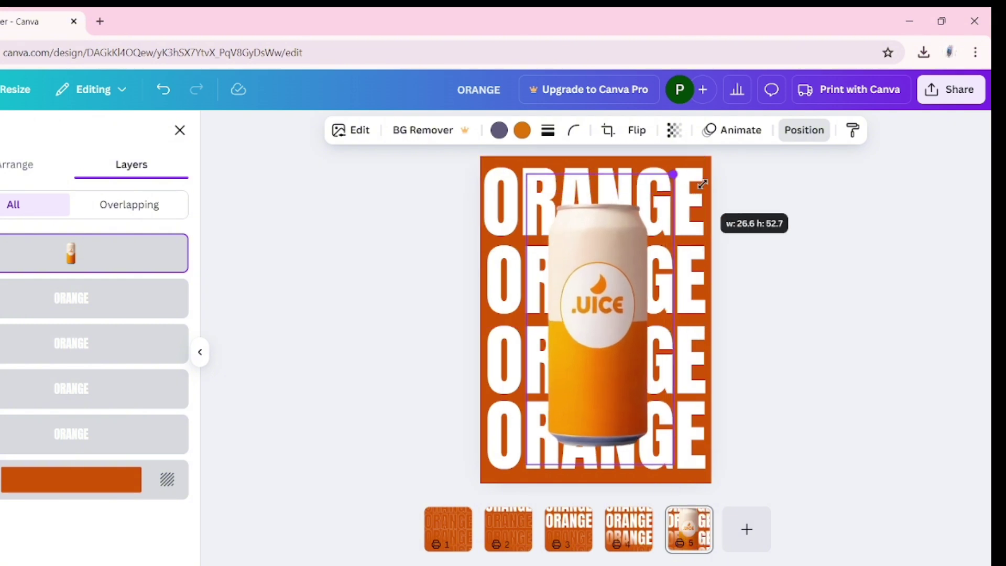
{"action": "left_click_drag", "start_coordinate": [713, 311], "coordinate": [720, 331]}
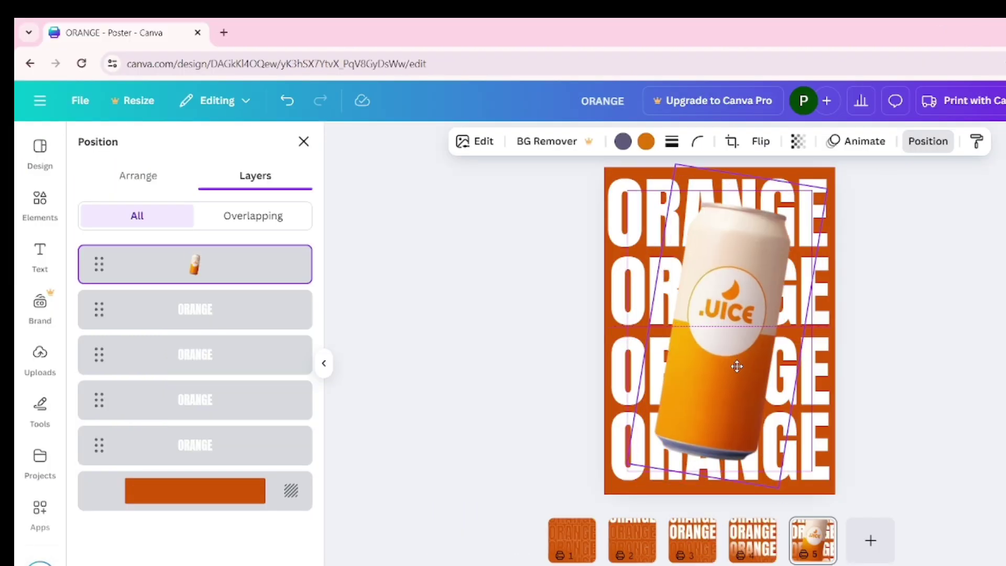
{"action": "left_click_drag", "start_coordinate": [737, 367], "coordinate": [737, 366]}
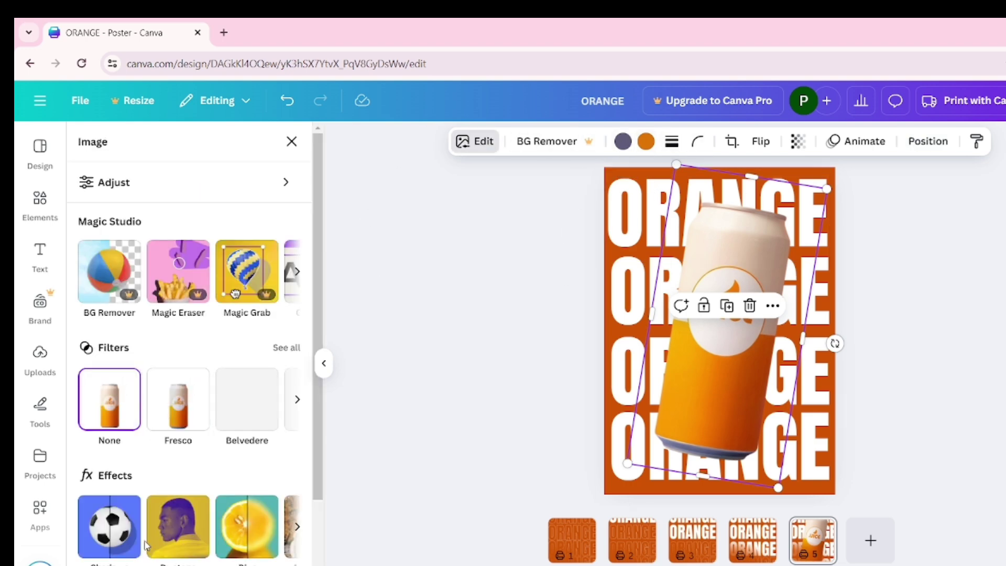
Make the bottom ORANGE row hollow, give the can a rise animation, and duplicate page 6.
{"action": "left_click", "coordinate": [195, 307]}
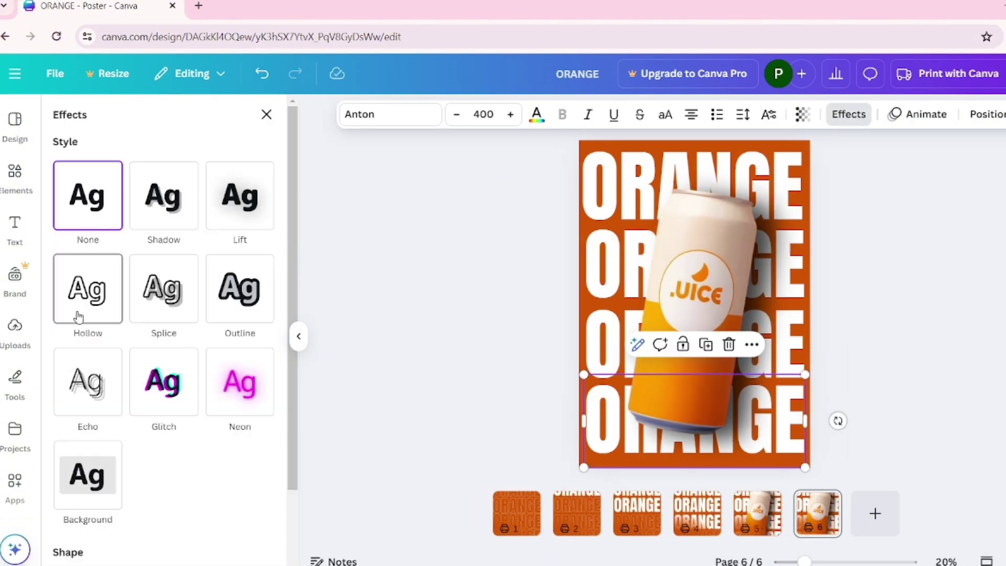
{"action": "left_click", "coordinate": [79, 317]}
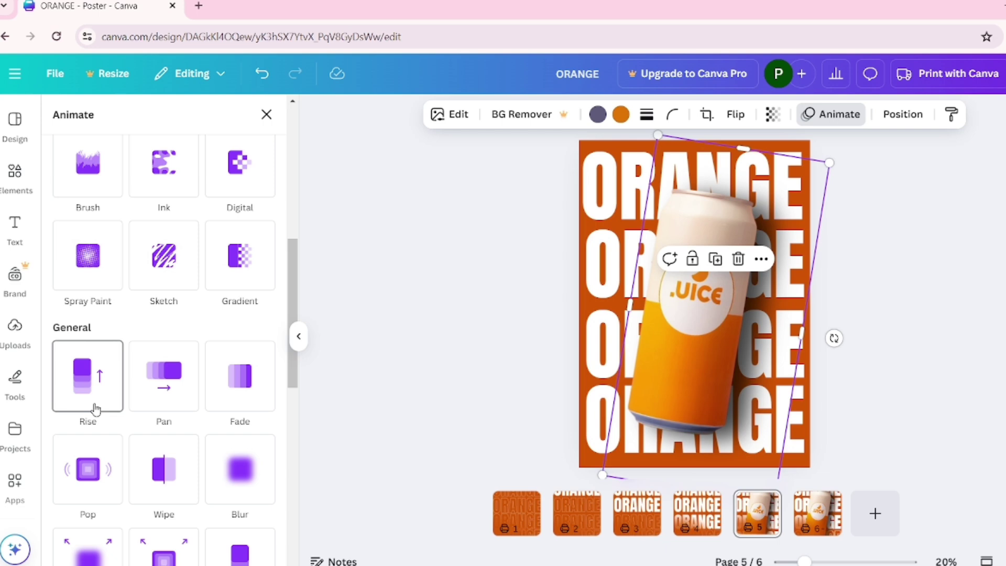
{"action": "left_click", "coordinate": [87, 376]}
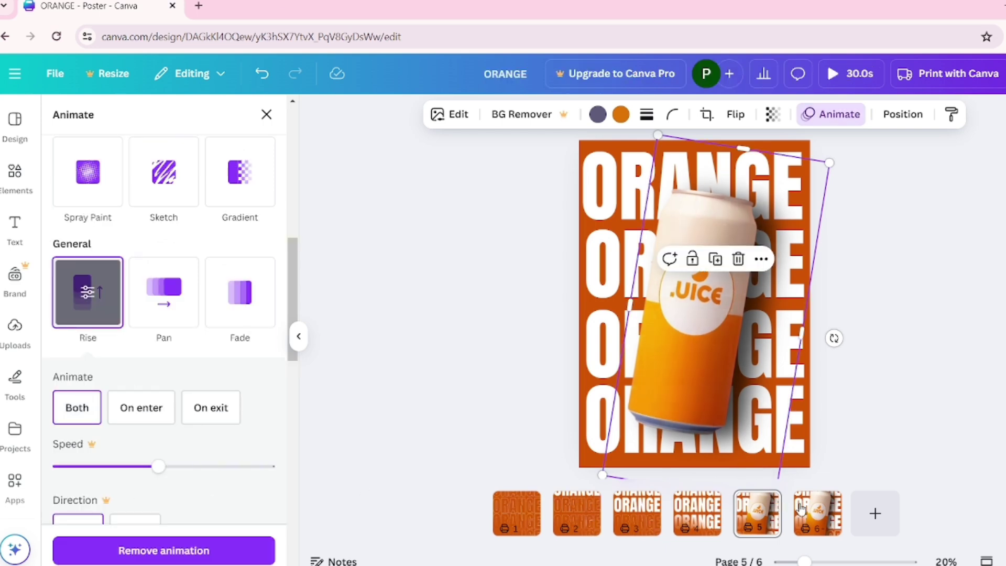
{"action": "right_click", "coordinate": [818, 513]}
{"action": "left_click", "coordinate": [883, 235]}
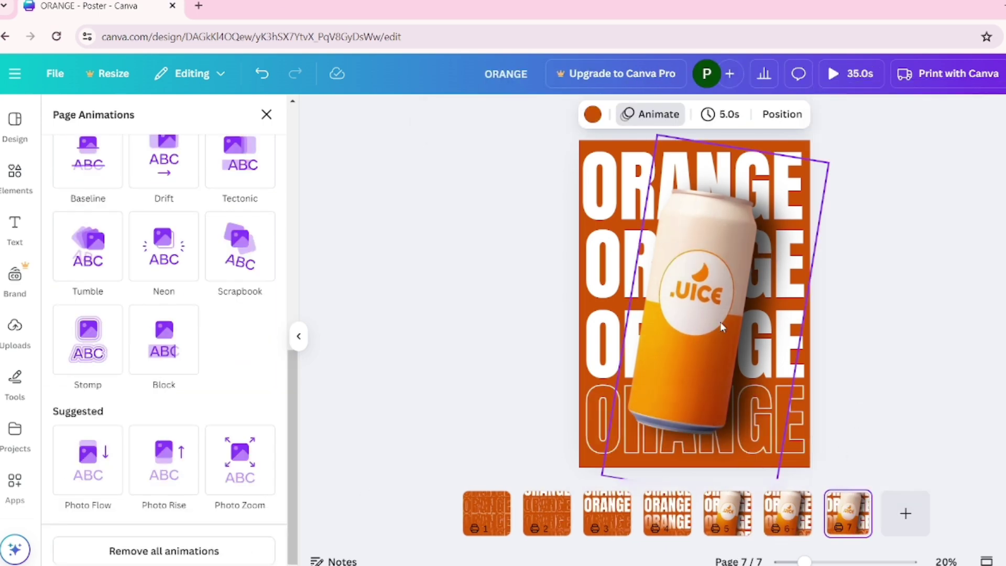
{"action": "left_click", "coordinate": [654, 301]}
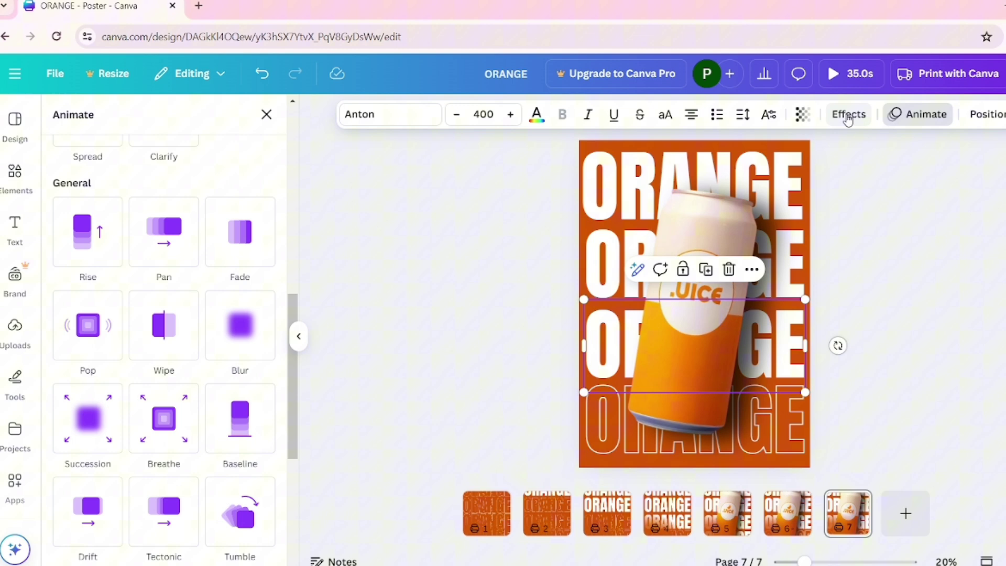
Make the third, second and top ORANGE rows hollow, thinning the top row's outline.
{"action": "left_click", "coordinate": [849, 113]}
{"action": "left_click", "coordinate": [87, 289]}
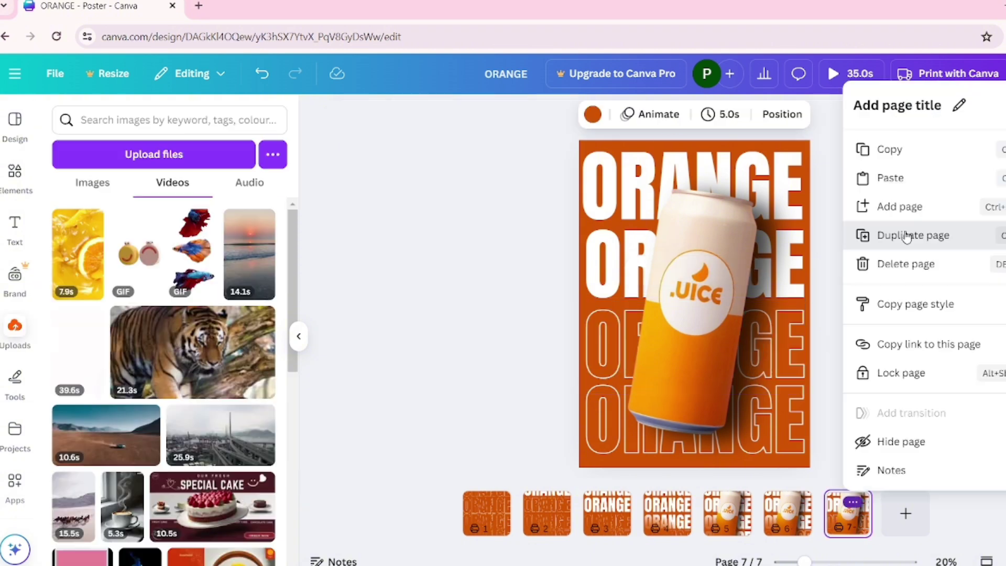
{"action": "left_click", "coordinate": [606, 276]}
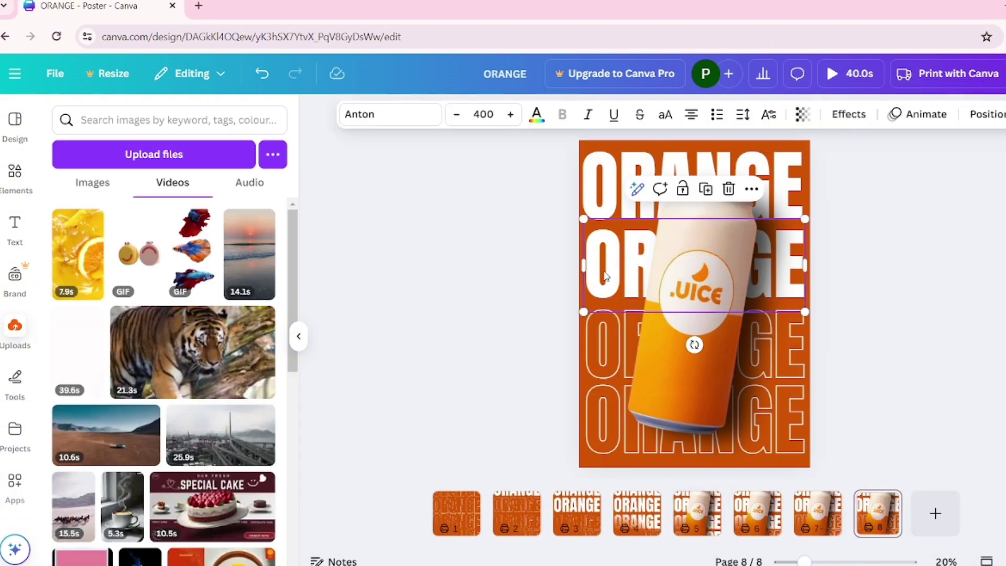
{"action": "left_click", "coordinate": [848, 114]}
{"action": "left_click", "coordinate": [87, 288]}
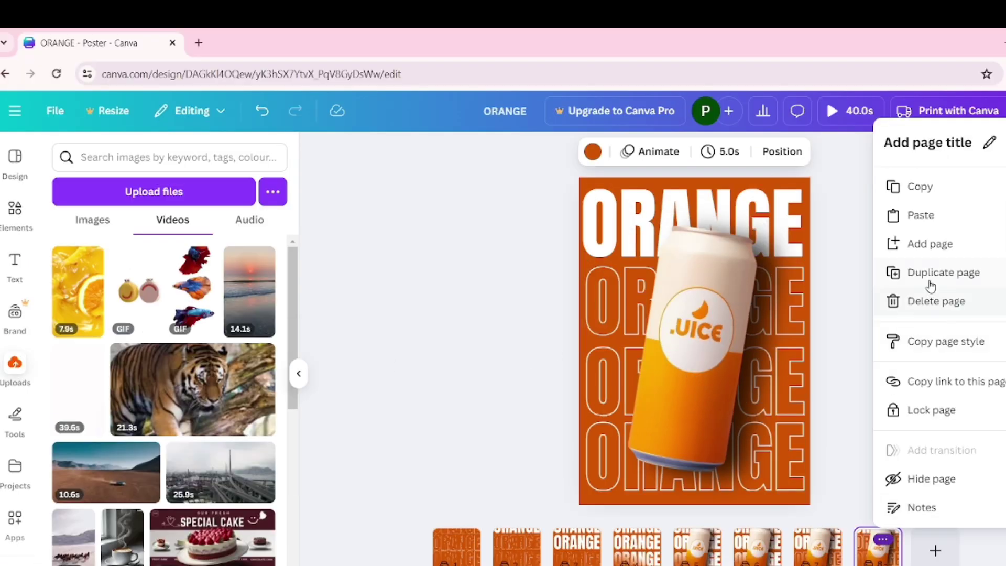
{"action": "left_click", "coordinate": [636, 208]}
{"action": "left_click", "coordinate": [848, 151]}
{"action": "left_click", "coordinate": [87, 326]}
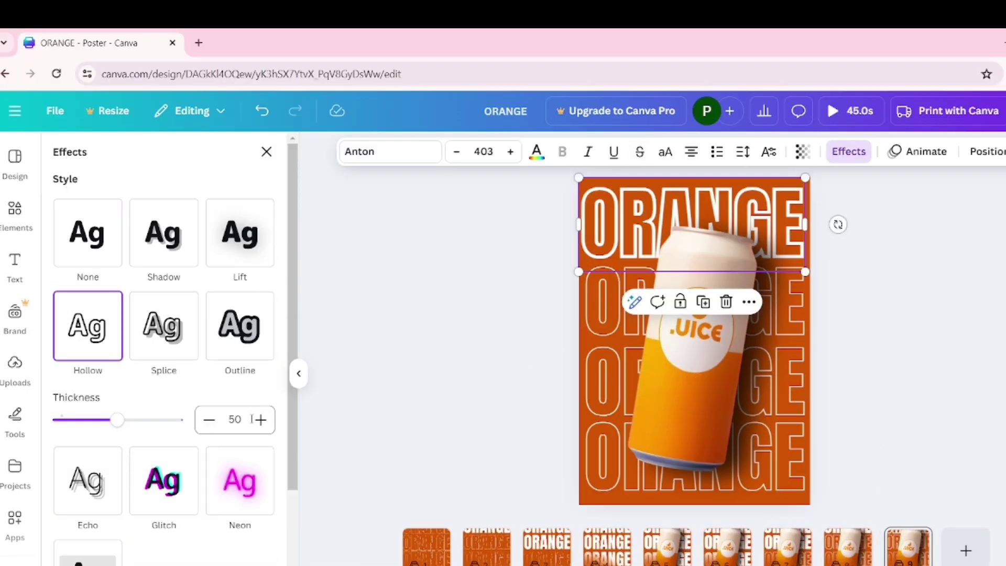
{"action": "left_click", "coordinate": [210, 421]}
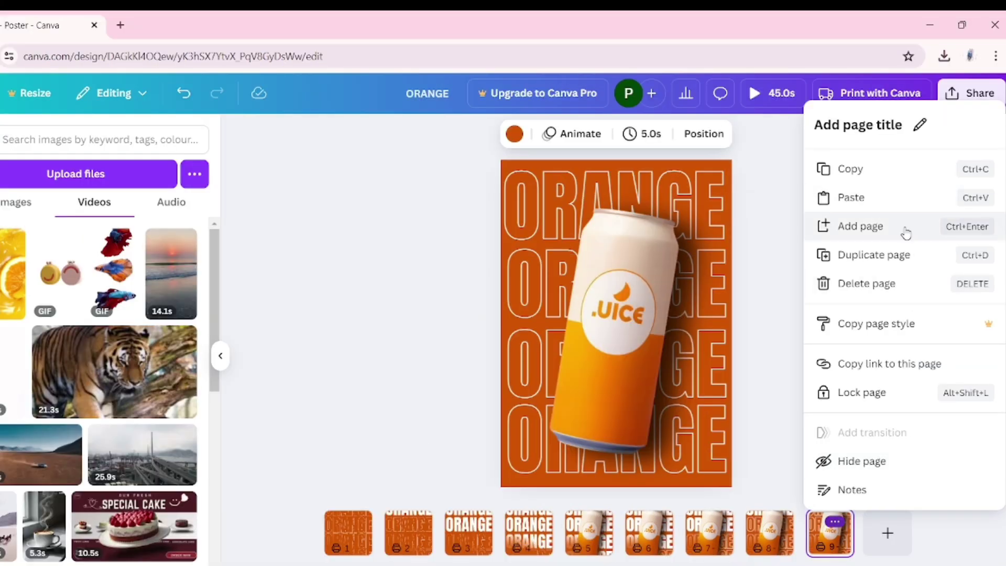
Enlarge the orange-slices image to cover the page, send it to the back, and duplicate the page.
{"action": "left_click_drag", "start_coordinate": [684, 229], "coordinate": [732, 160]}
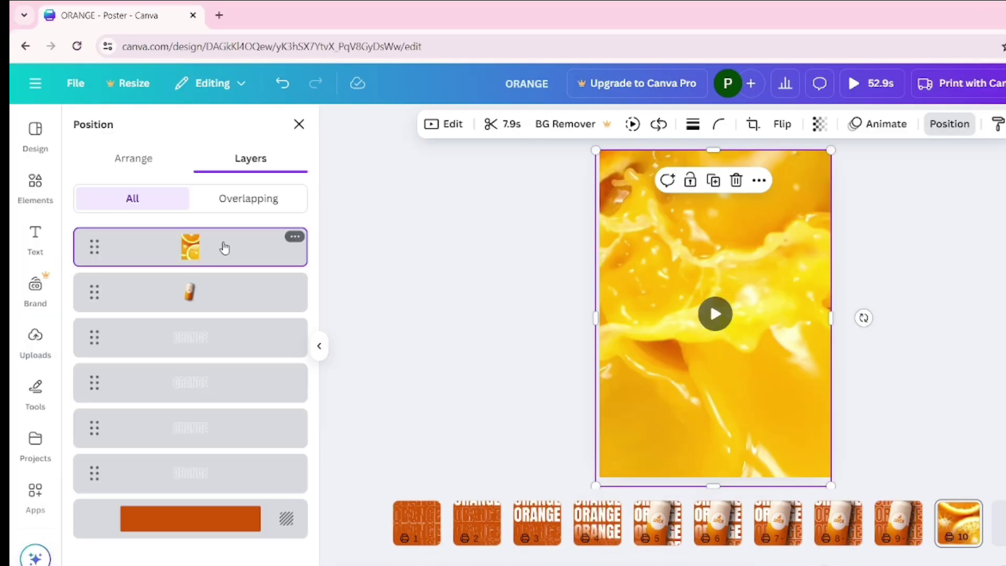
{"action": "left_click_drag", "start_coordinate": [224, 248], "coordinate": [224, 495]}
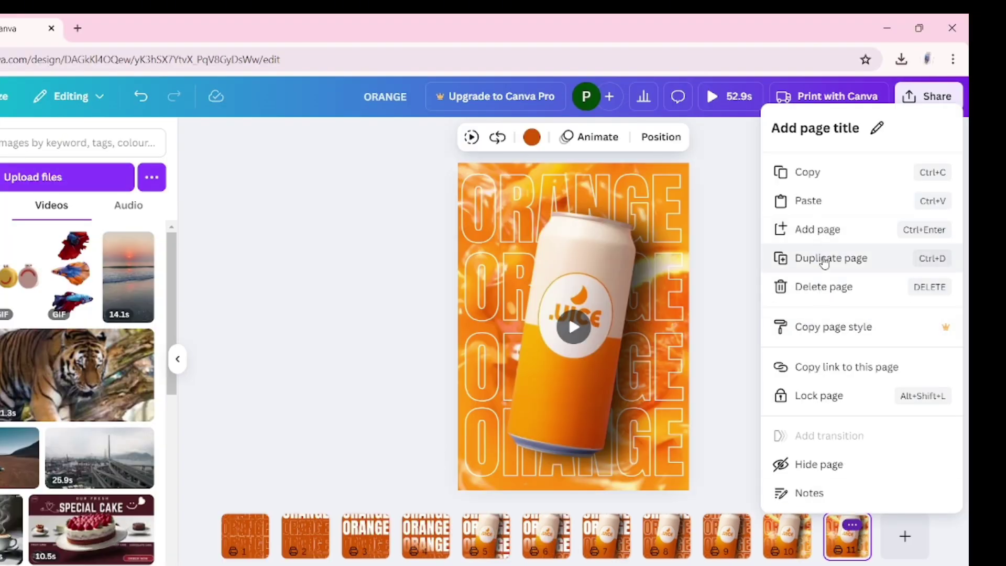
{"action": "left_click", "coordinate": [823, 262]}
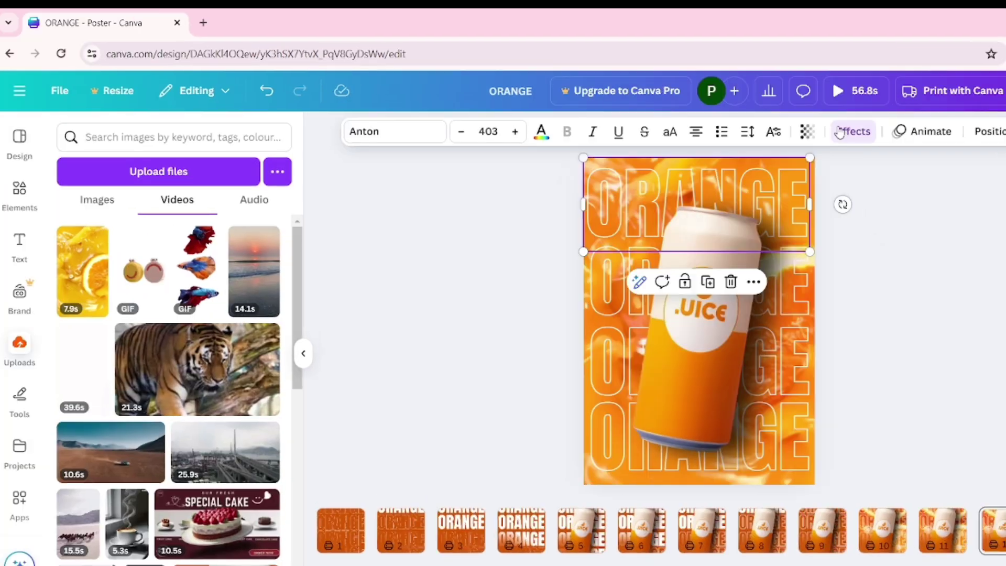
Make the top and second ORANGE rows solid with dark orange text.
{"action": "left_click", "coordinate": [842, 131]}
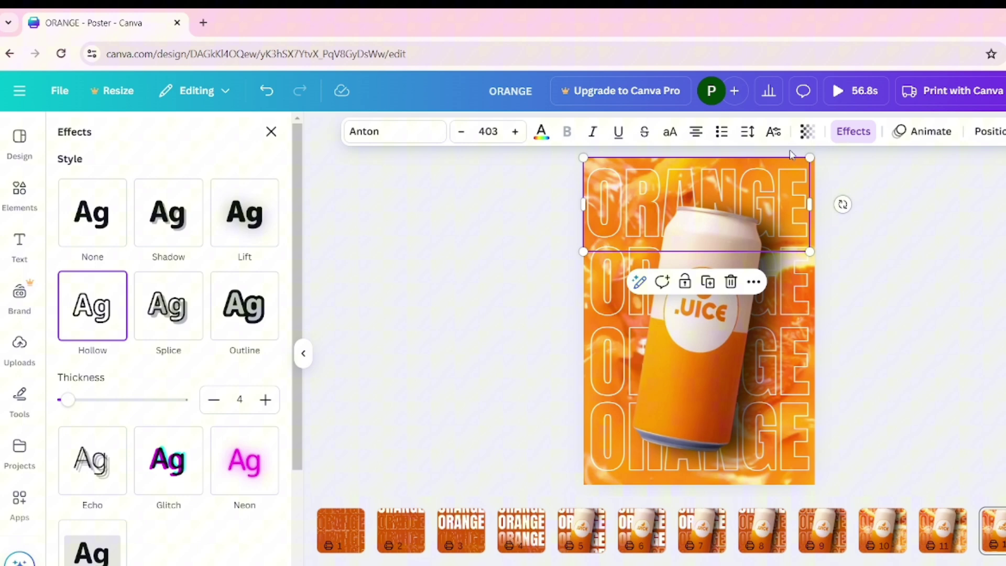
{"action": "left_click", "coordinate": [113, 226]}
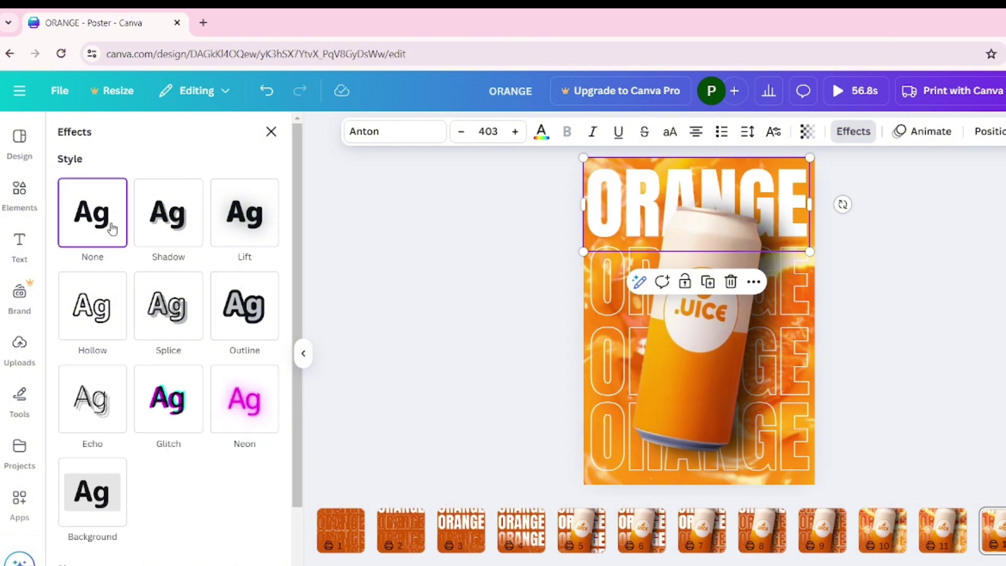
{"action": "left_click", "coordinate": [541, 132]}
{"action": "left_click", "coordinate": [226, 397]}
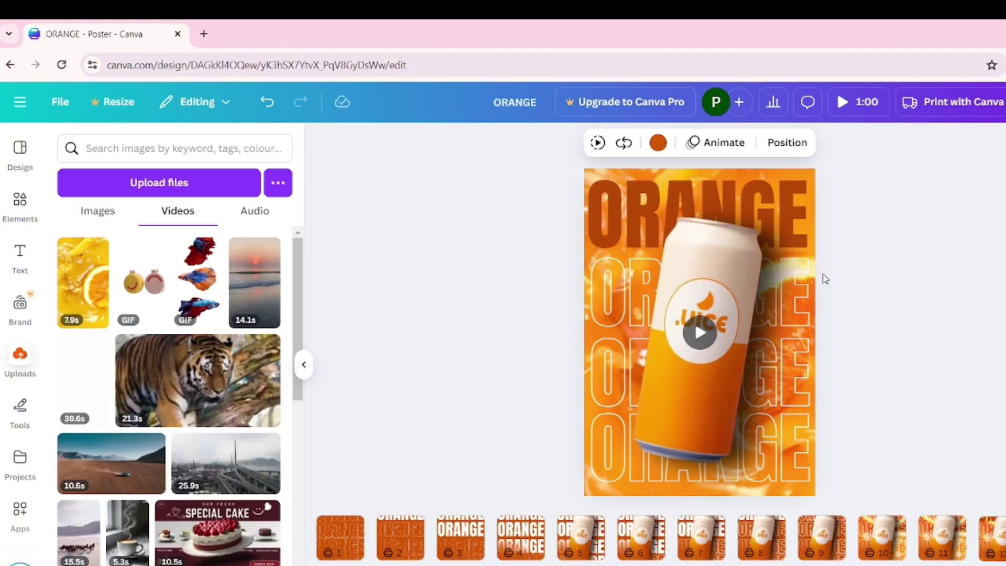
{"action": "left_click", "coordinate": [794, 299]}
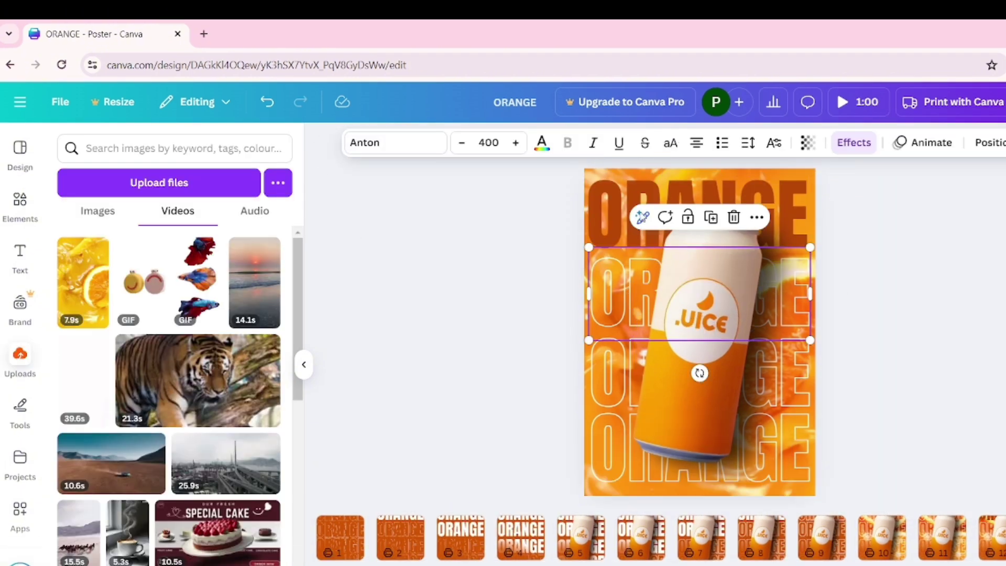
{"action": "left_click", "coordinate": [854, 143]}
{"action": "left_click", "coordinate": [92, 226]}
{"action": "left_click", "coordinate": [541, 142]}
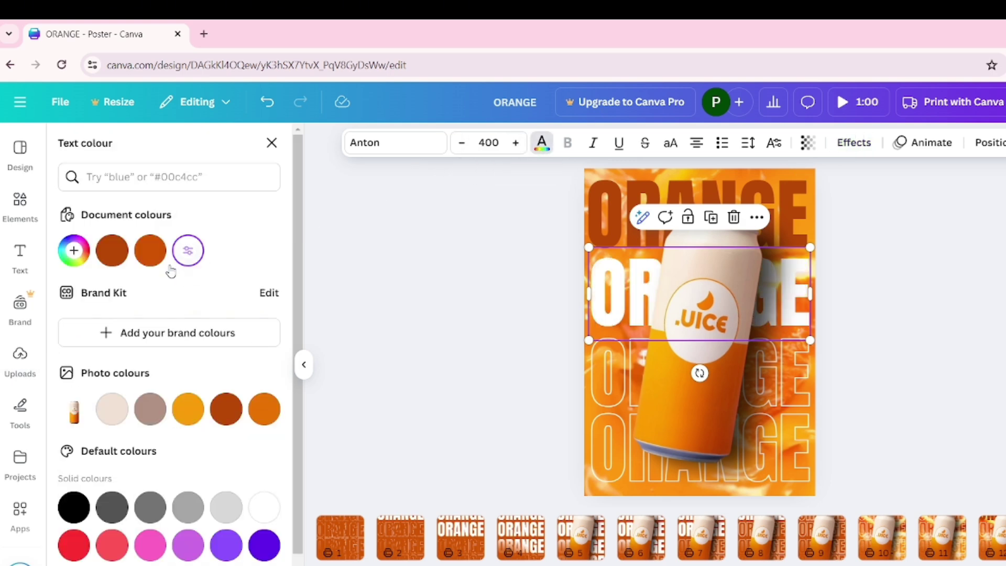
{"action": "left_click", "coordinate": [112, 250]}
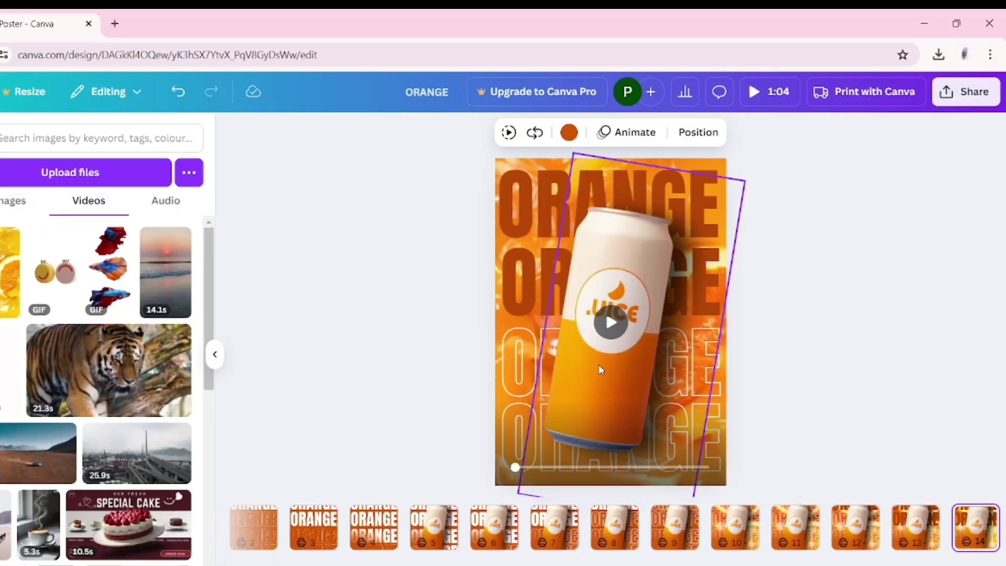
Make the third ORANGE row solid with brown text.
{"action": "left_click", "coordinate": [520, 375]}
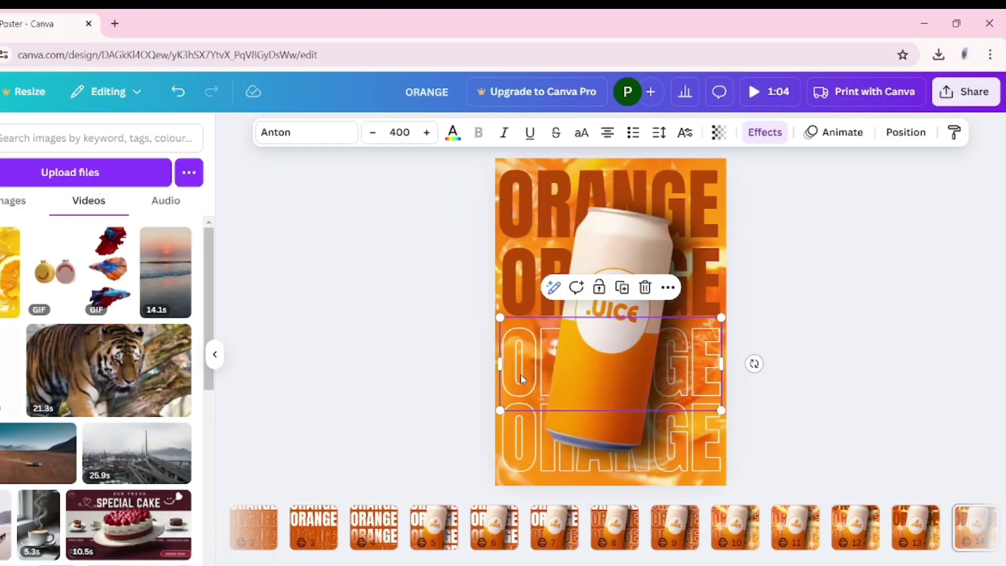
{"action": "left_click", "coordinate": [764, 133]}
{"action": "left_click", "coordinate": [105, 217]}
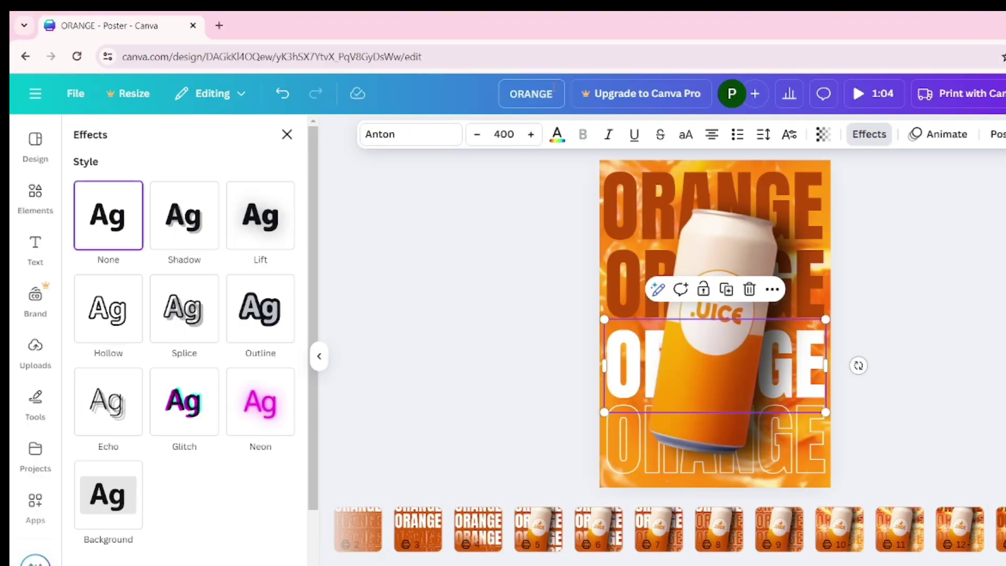
{"action": "left_click", "coordinate": [557, 135]}
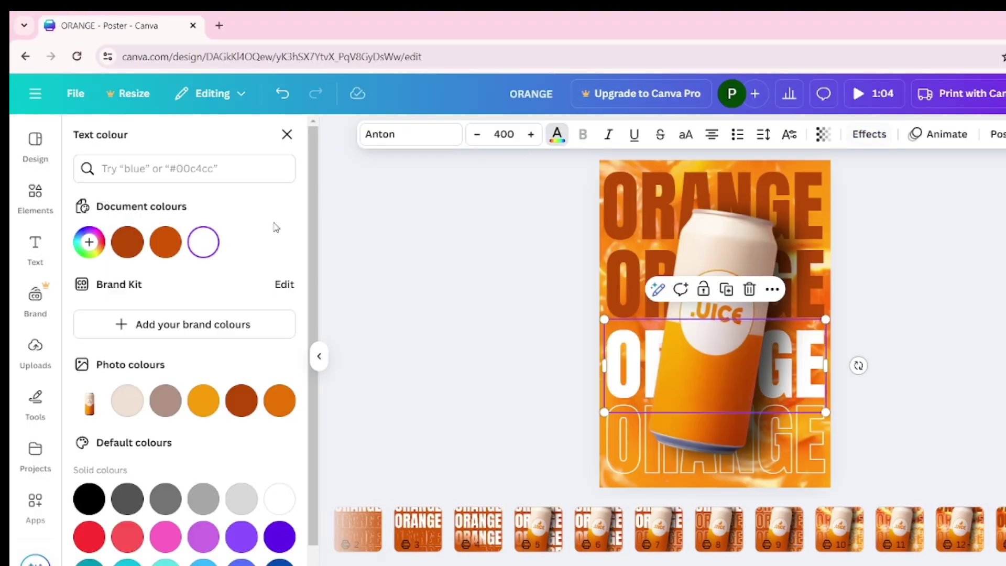
{"action": "left_click", "coordinate": [127, 243]}
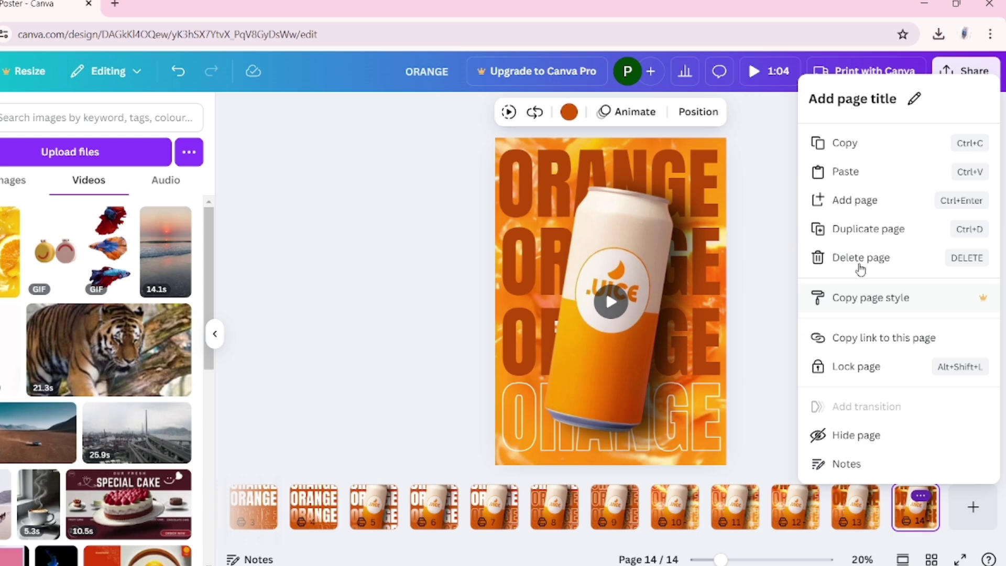
Duplicate the page and make the bottom ORANGE row solid brown.
{"action": "left_click", "coordinate": [869, 229]}
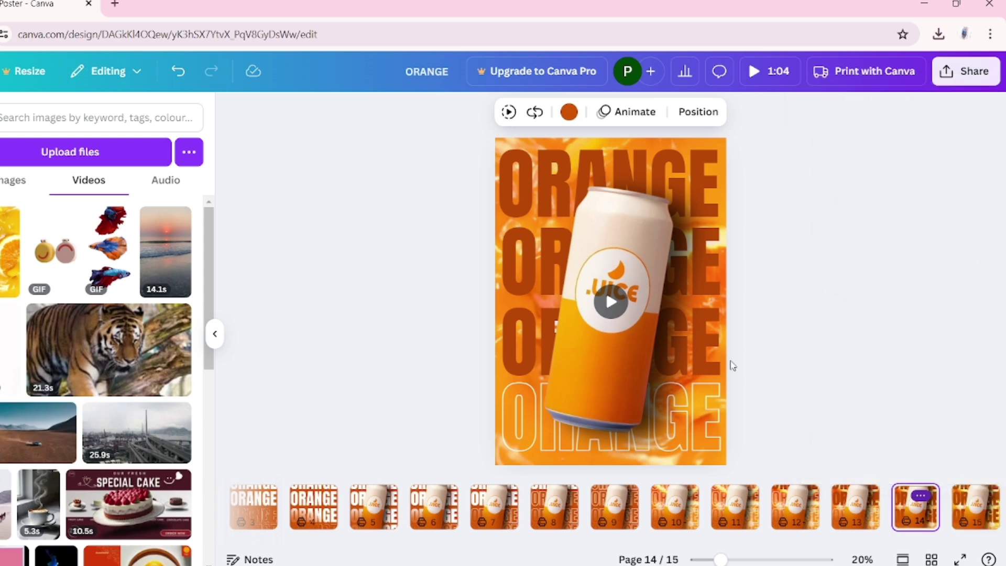
{"action": "left_click", "coordinate": [515, 422]}
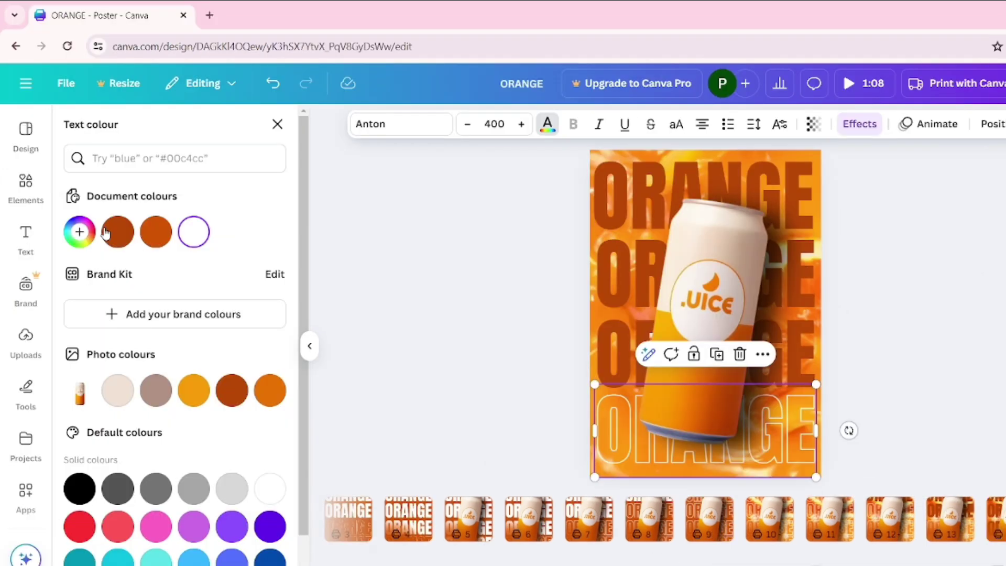
{"action": "left_click", "coordinate": [117, 231]}
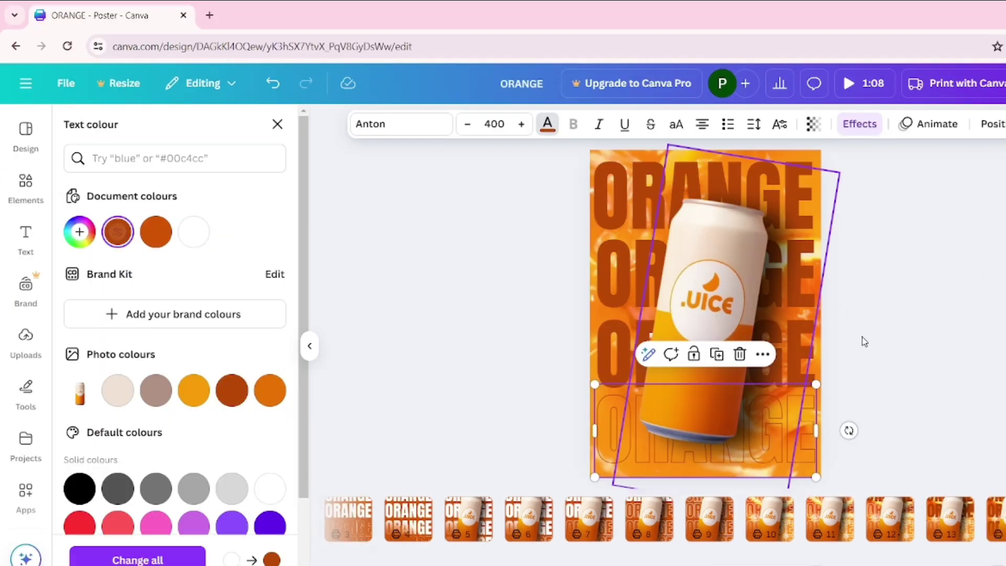
{"action": "left_click", "coordinate": [860, 123]}
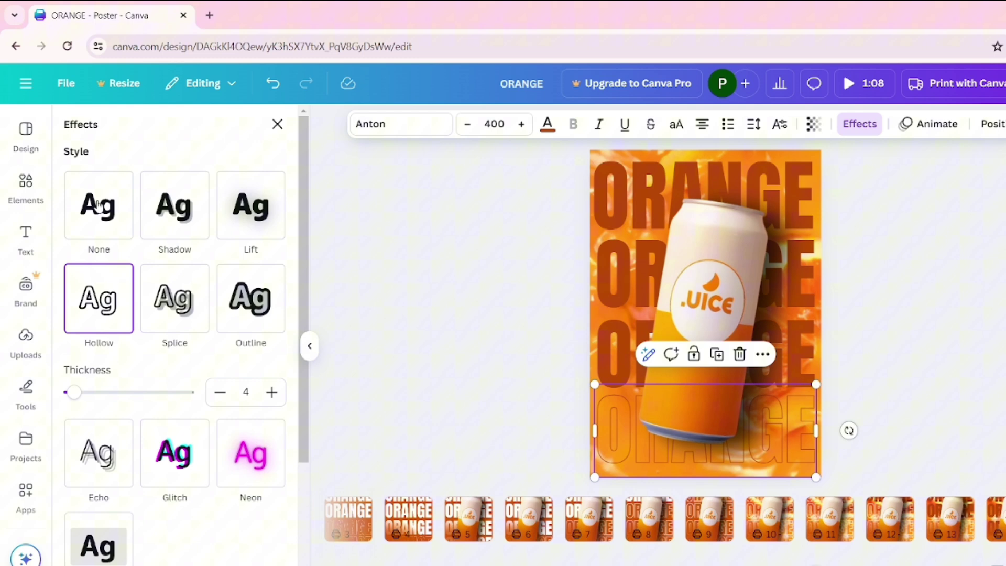
{"action": "left_click", "coordinate": [98, 209]}
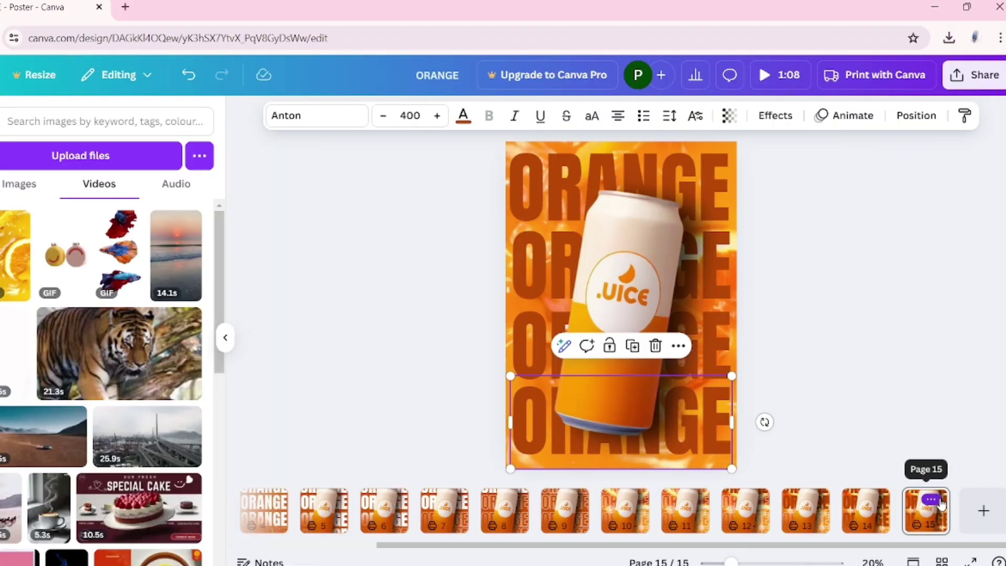
{"action": "left_click", "coordinate": [933, 500]}
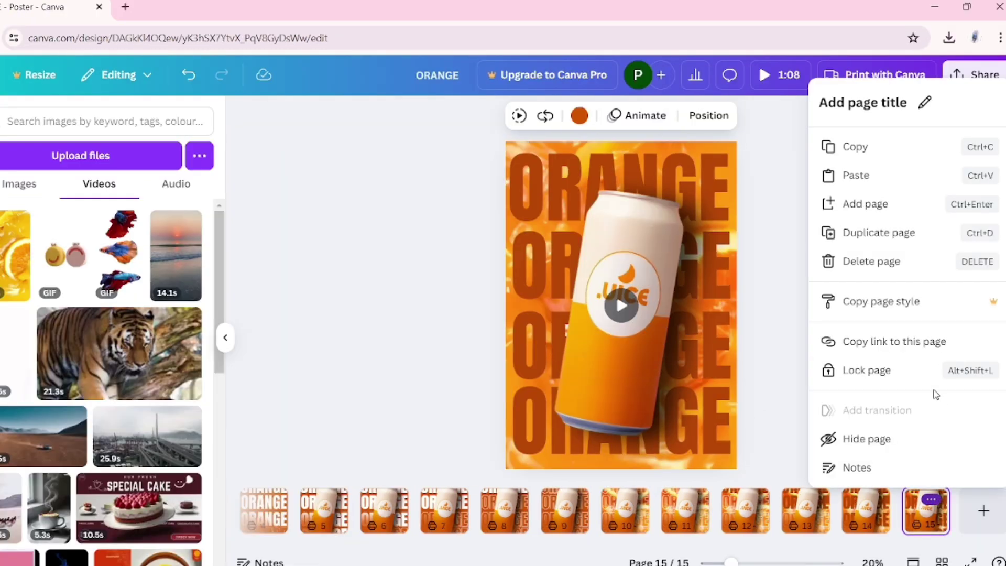
Duplicate page 15, delete the orange-slices video, and set a white background.
{"action": "left_click", "coordinate": [879, 233]}
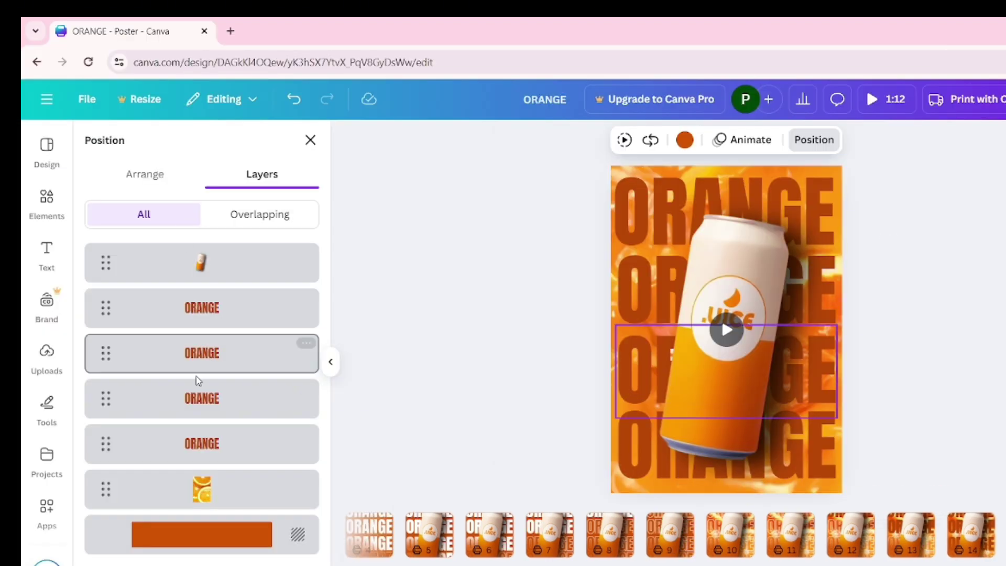
{"action": "left_click", "coordinate": [208, 484]}
{"action": "left_click", "coordinate": [750, 197]}
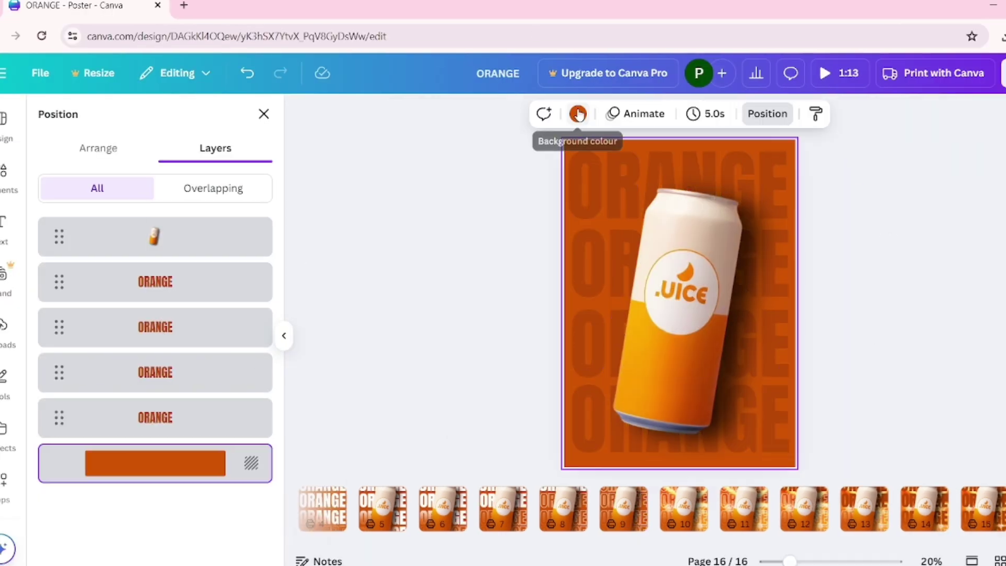
{"action": "left_click", "coordinate": [578, 113]}
{"action": "left_click", "coordinate": [168, 222]}
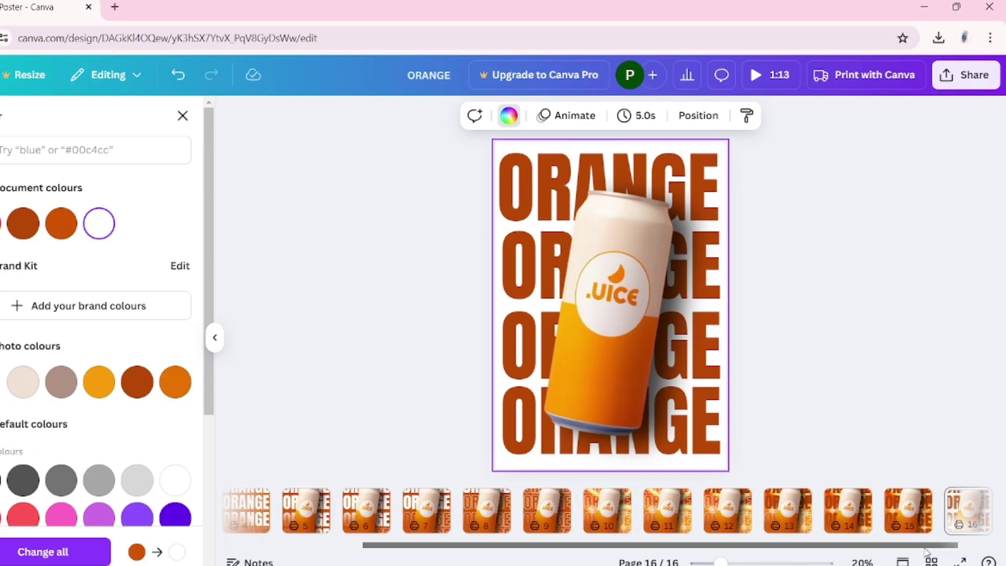
Duplicate page 16 and turn the third ORANGE line yellow-orange on the copy.
{"action": "left_click_drag", "start_coordinate": [967, 510], "coordinate": [921, 519]}
{"action": "left_click", "coordinate": [922, 500]}
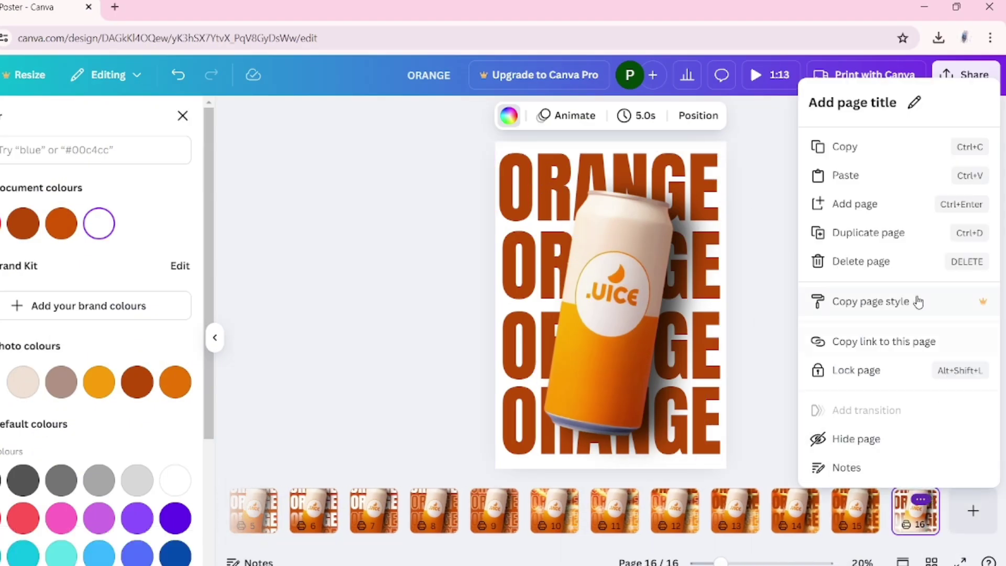
{"action": "left_click", "coordinate": [866, 233]}
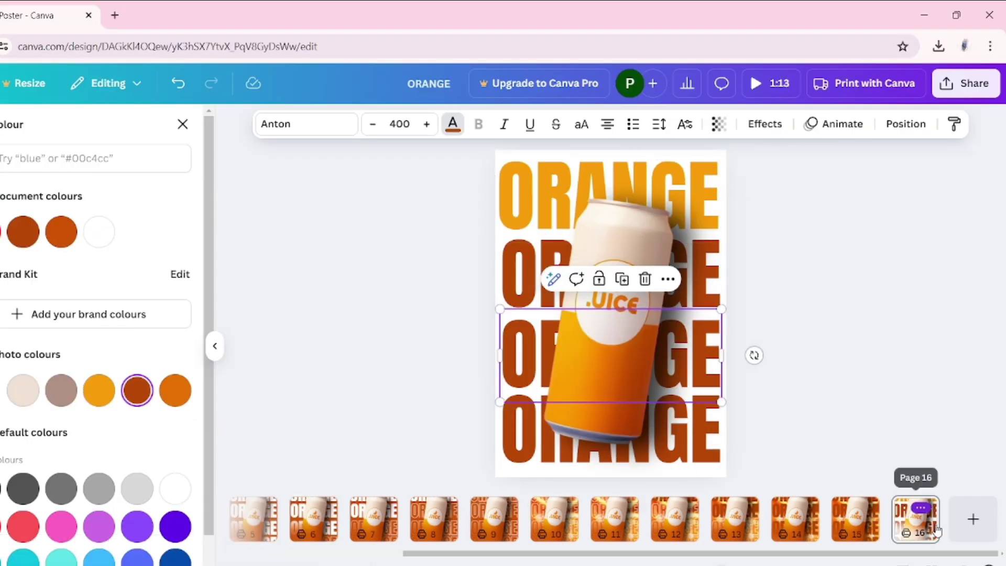
{"action": "right_click", "coordinate": [817, 330]}
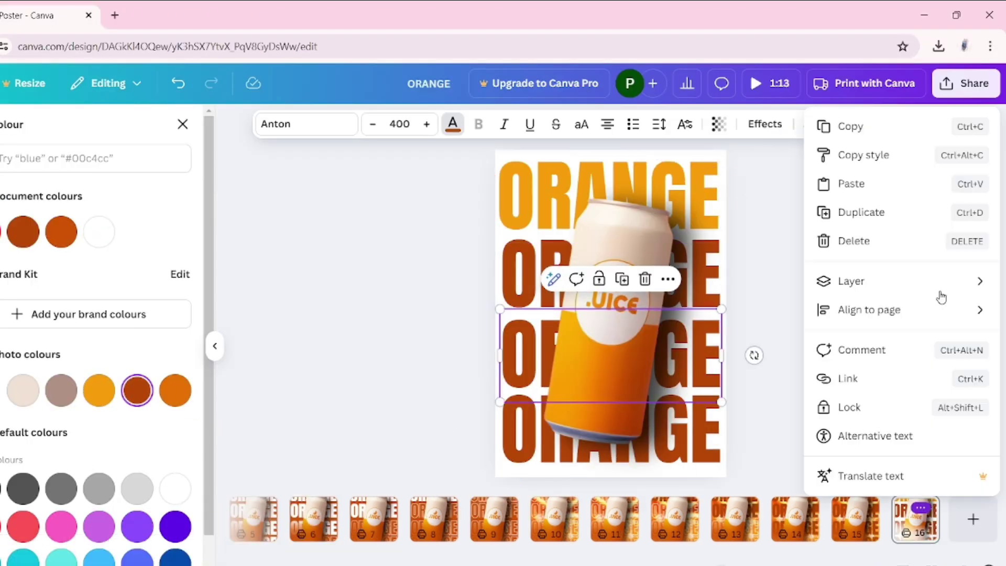
{"action": "right_click", "coordinate": [917, 519]}
{"action": "left_click", "coordinate": [873, 239]}
{"action": "left_click", "coordinate": [503, 359]}
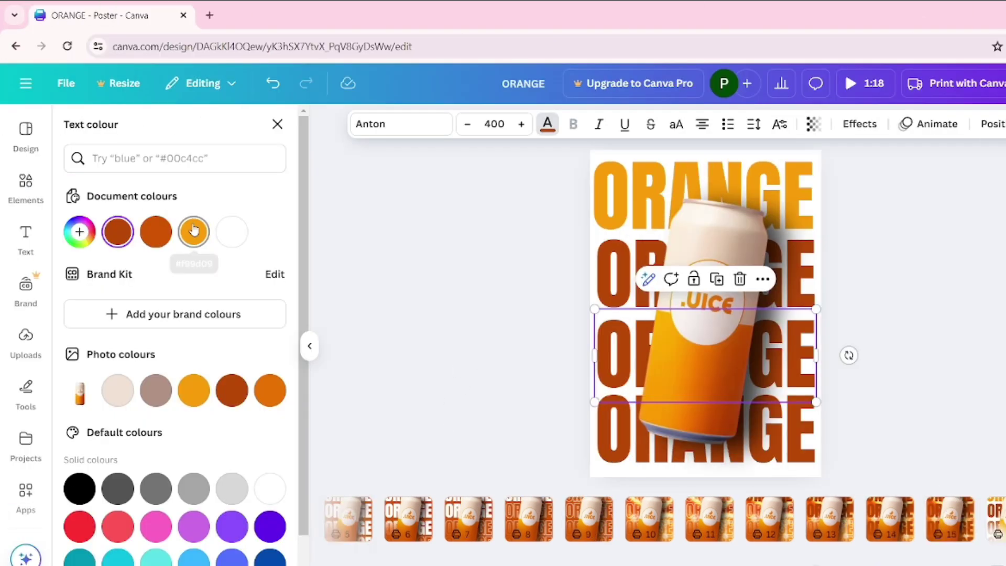
{"action": "left_click", "coordinate": [194, 230]}
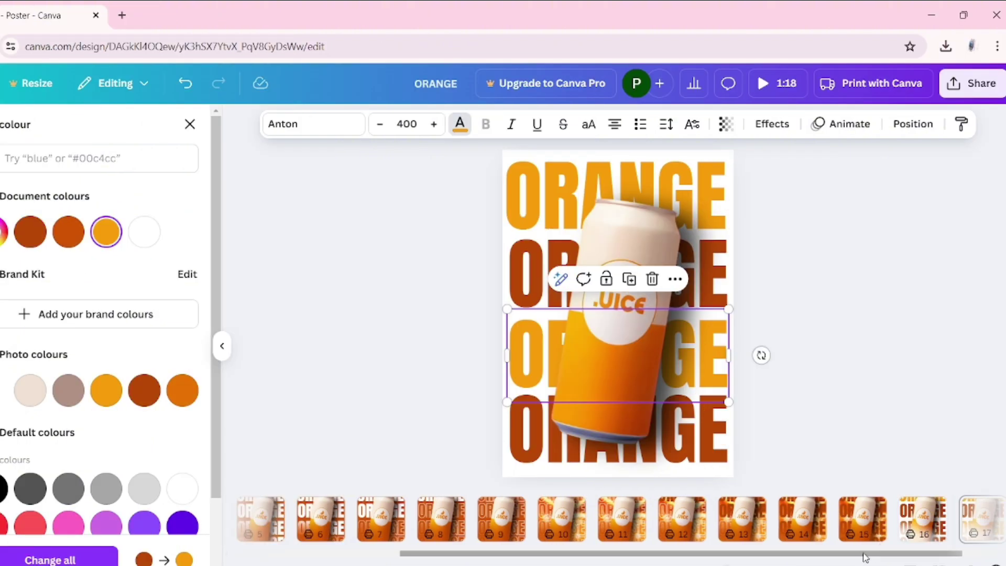
{"action": "left_click_drag", "start_coordinate": [865, 555], "coordinate": [928, 555]}
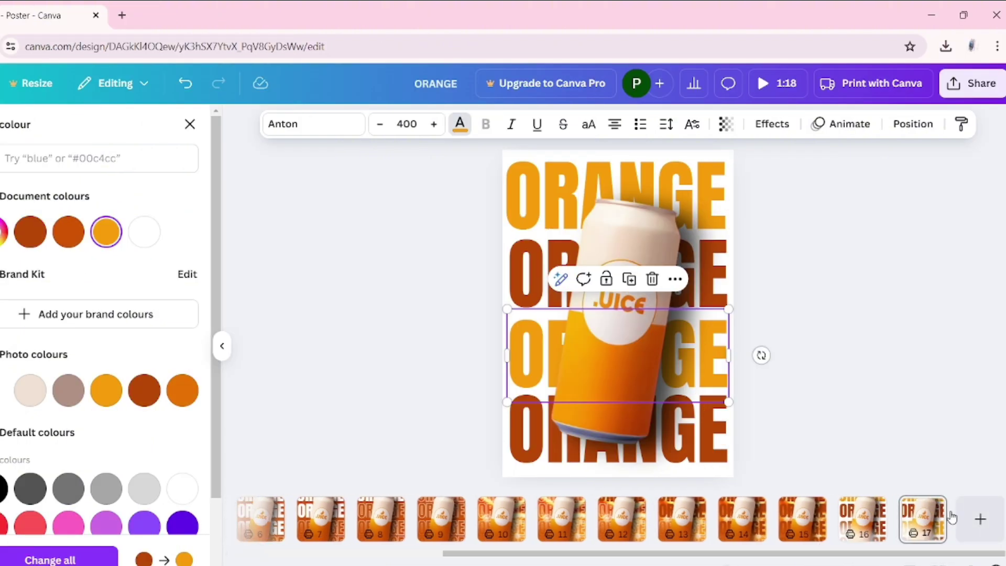
{"action": "right_click", "coordinate": [929, 509]}
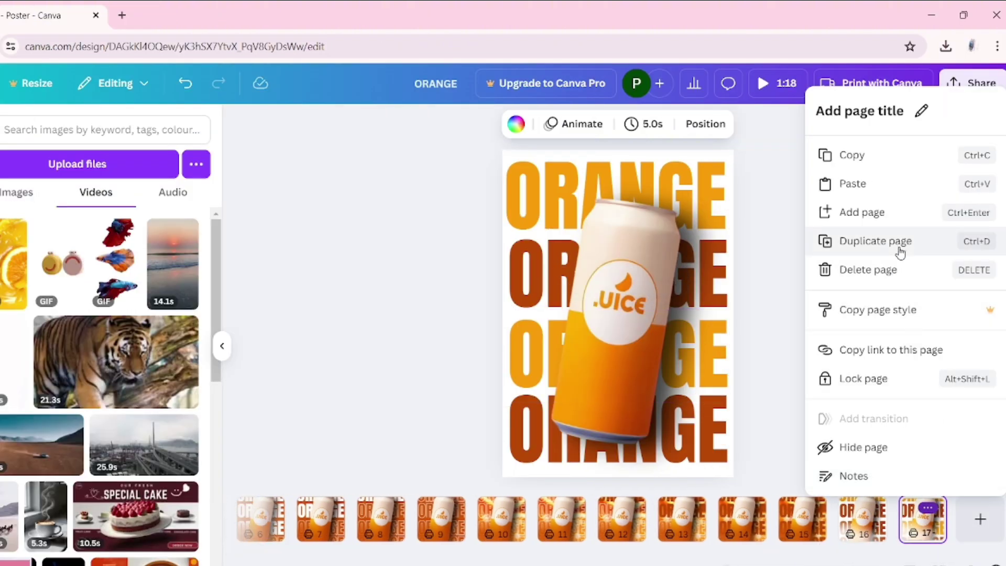
Duplicate page 17 into page 18 and turn its second ORANGE line yellow-orange.
{"action": "left_click", "coordinate": [792, 527]}
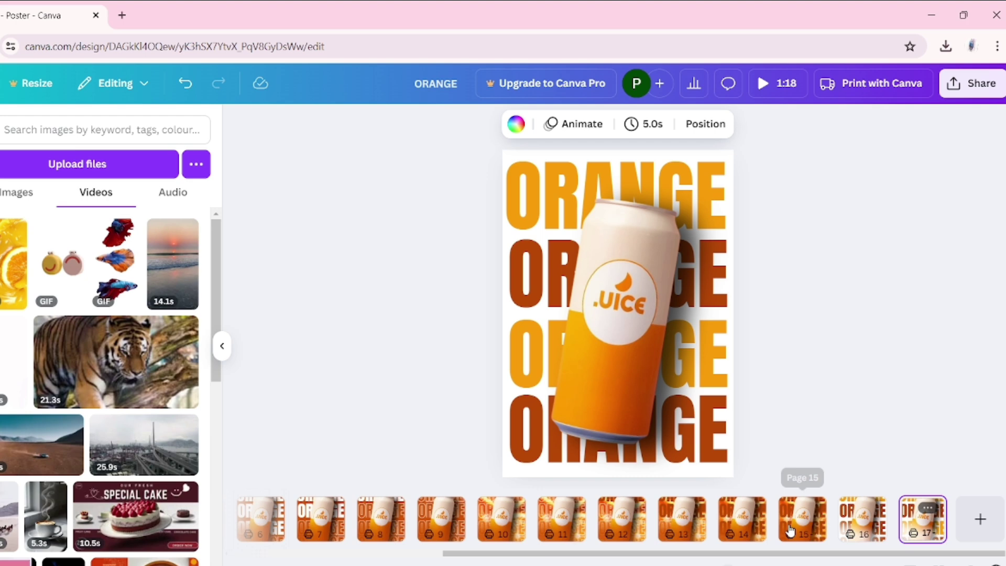
{"action": "left_click", "coordinate": [610, 411]}
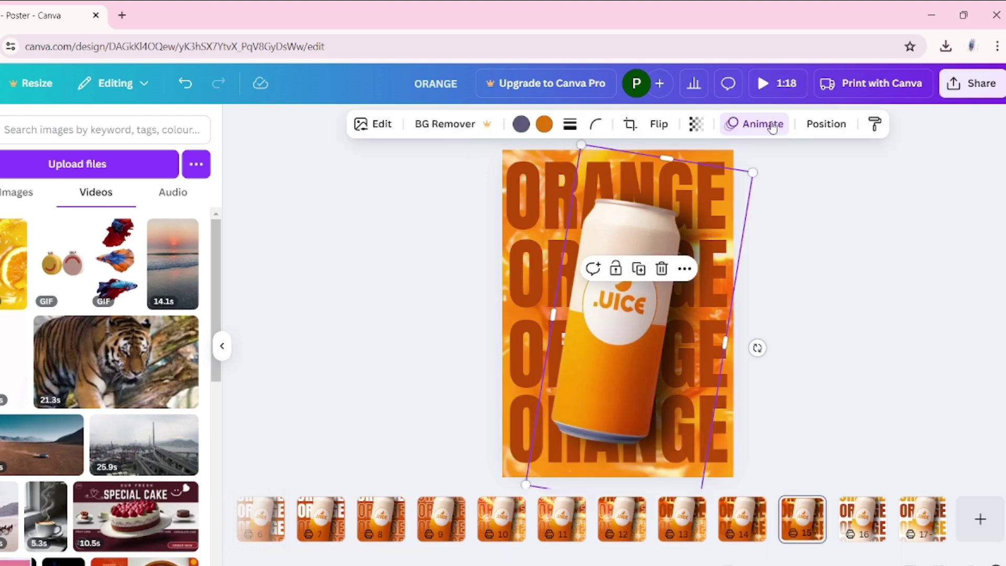
{"action": "left_click", "coordinate": [924, 518]}
{"action": "left_click", "coordinate": [618, 275]}
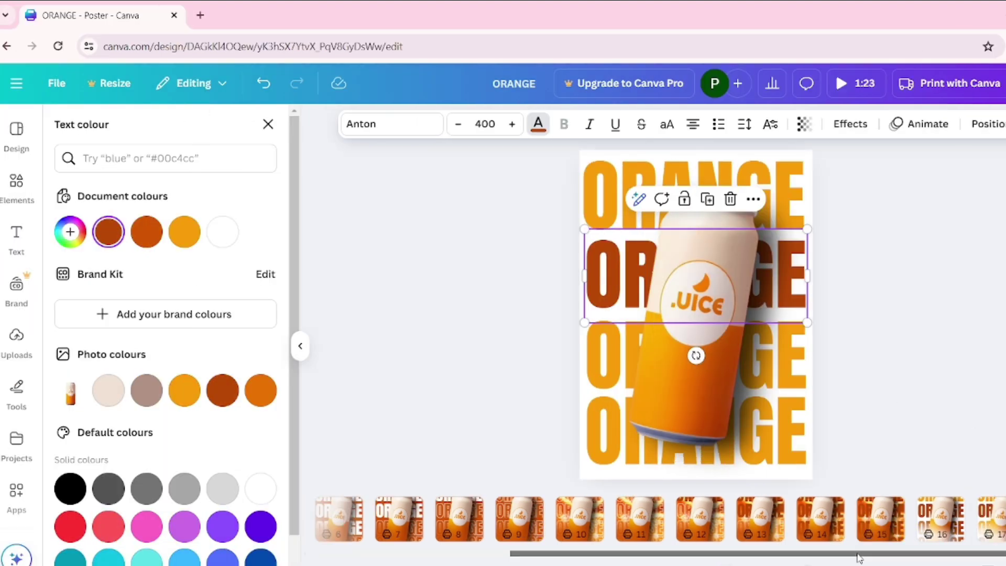
{"action": "left_click_drag", "start_coordinate": [761, 553], "coordinate": [928, 561]}
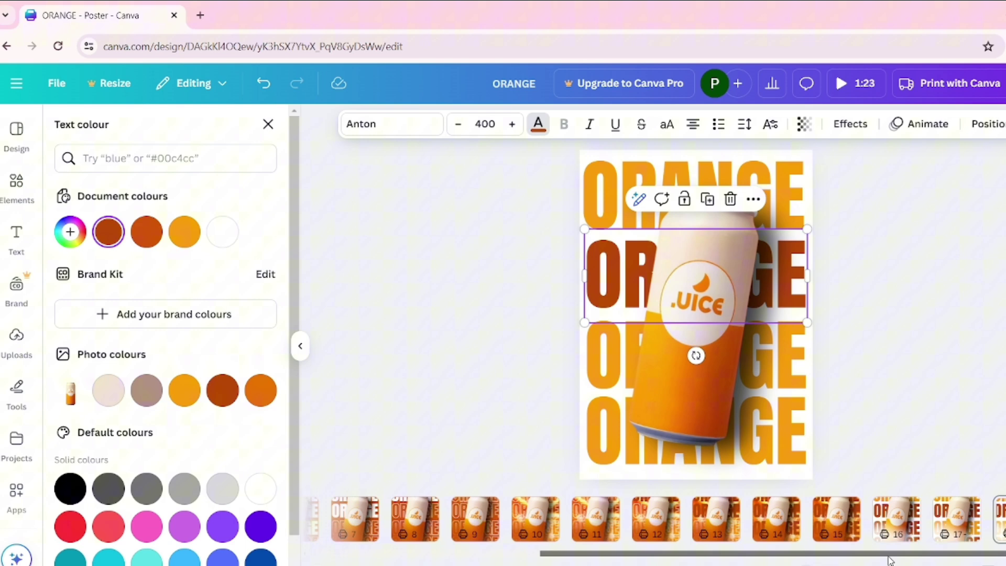
{"action": "left_click", "coordinate": [186, 232]}
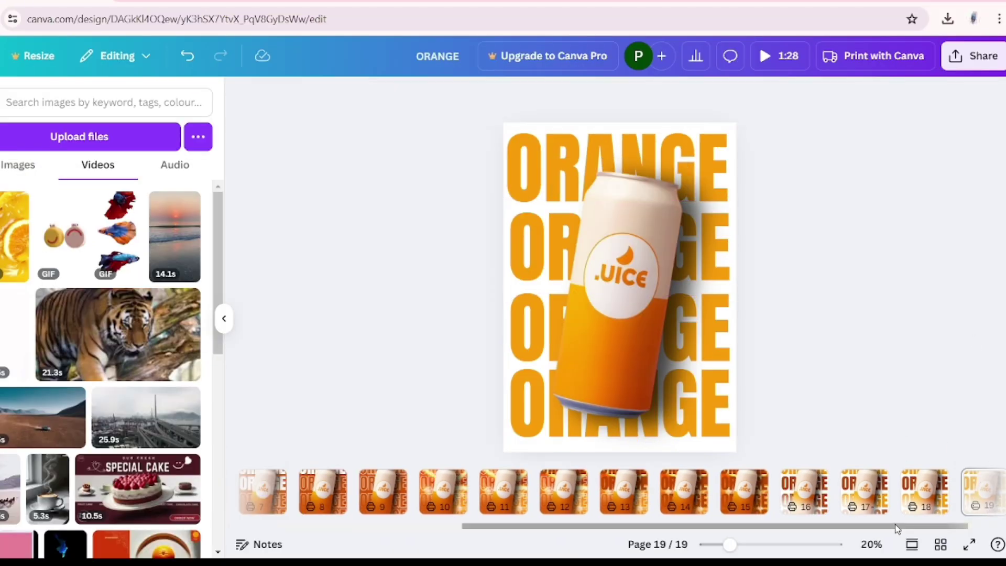
{"action": "scroll", "coordinate": [992, 509], "scroll_direction": "down", "scroll_amount": 2}
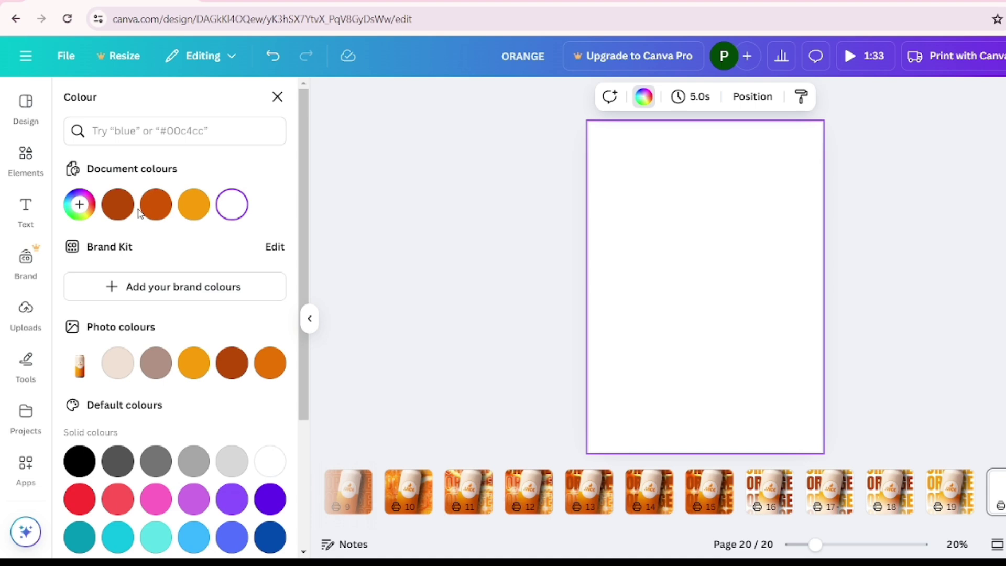
Make the page background light orange and add an emptied heading text box.
{"action": "left_click", "coordinate": [79, 205]}
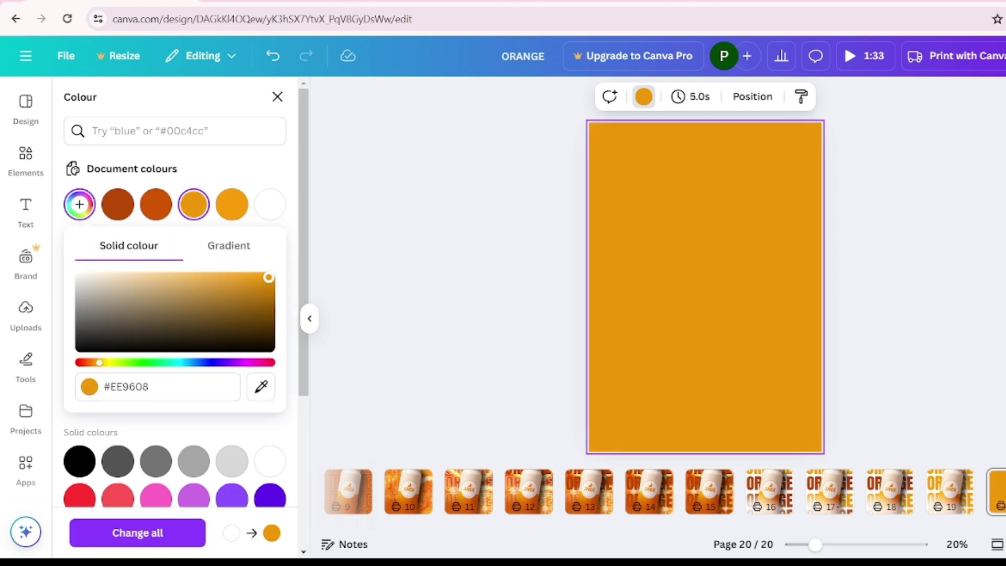
{"action": "left_click_drag", "start_coordinate": [245, 283], "coordinate": [235, 277]}
{"action": "left_click", "coordinate": [25, 211]}
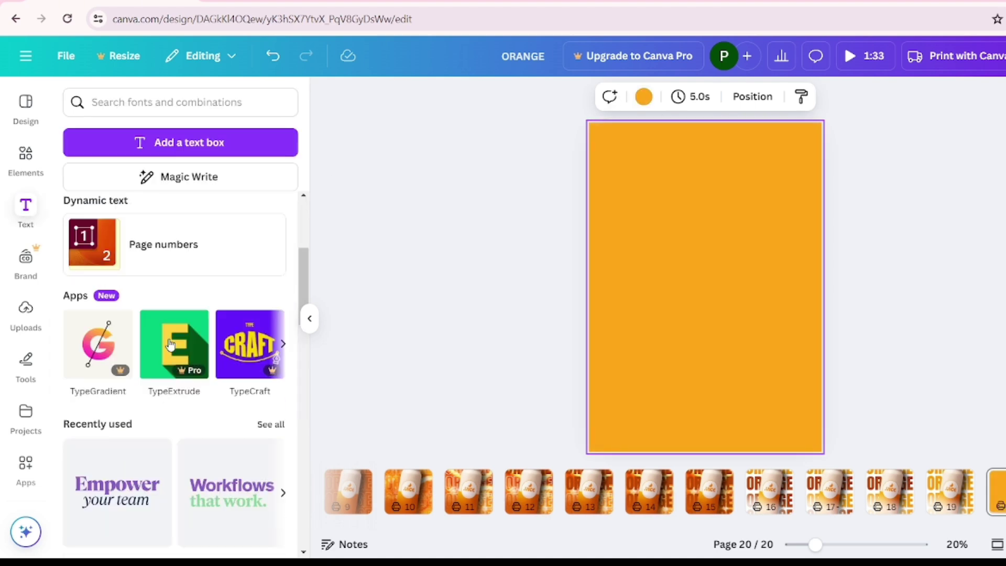
{"action": "left_click", "coordinate": [758, 291]}
{"action": "double_click", "coordinate": [746, 290]}
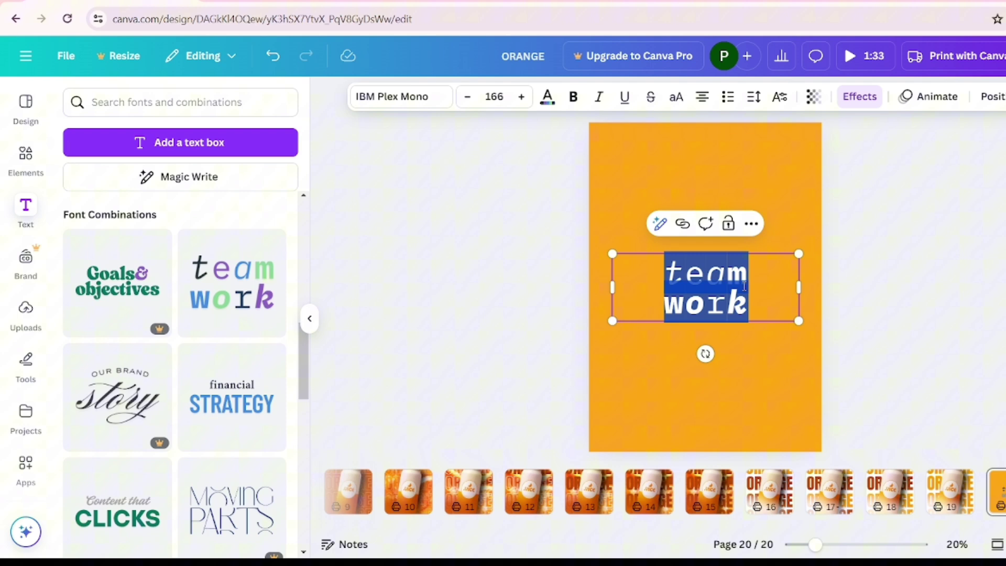
{"action": "key", "text": "BackSpace"}
{"action": "type", "text": "ORANGE JUICE"}
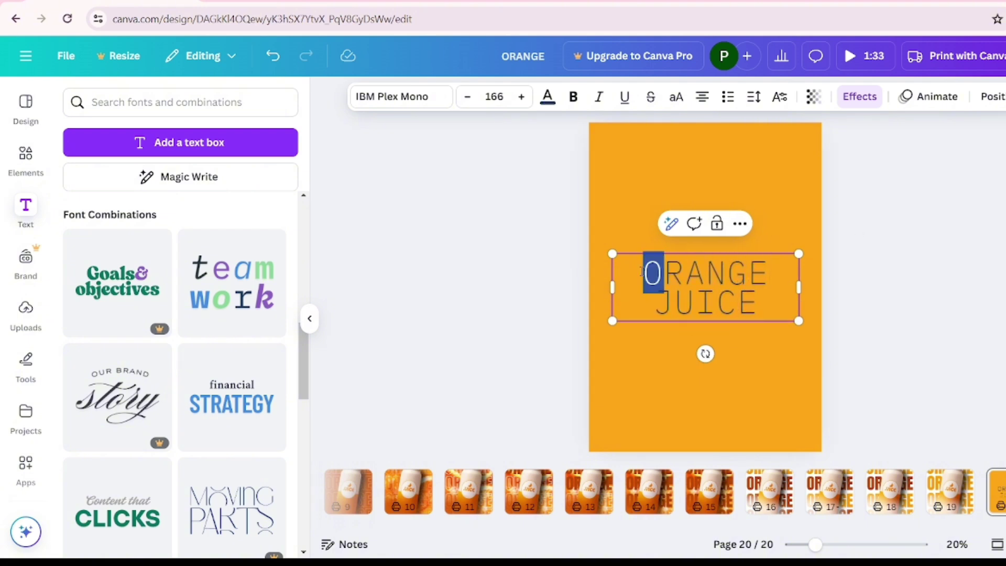
Set the word ORANGE in League Spartan and colour it white.
{"action": "left_click", "coordinate": [392, 96]}
{"action": "left_click", "coordinate": [134, 365]}
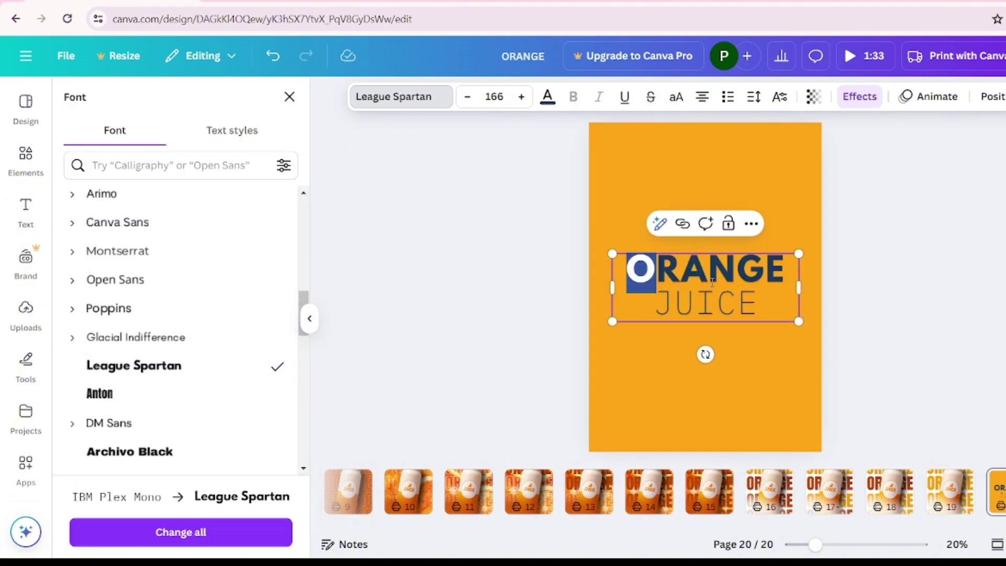
{"action": "left_click", "coordinate": [547, 96]}
{"action": "left_click", "coordinate": [466, 276]}
{"action": "left_click", "coordinate": [708, 271]}
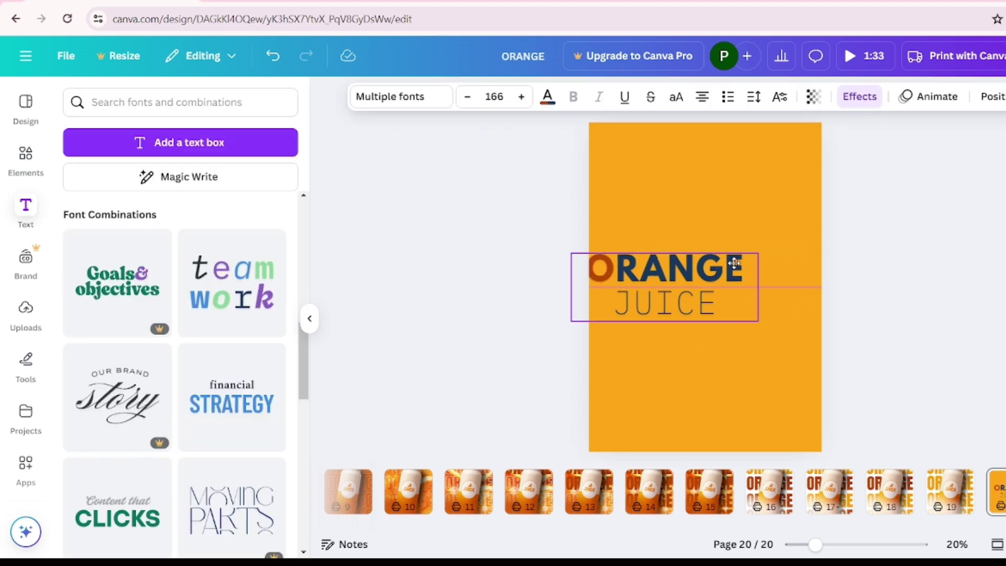
{"action": "double_click", "coordinate": [720, 270]}
{"action": "left_click", "coordinate": [547, 96]}
{"action": "left_click", "coordinate": [433, 236]}
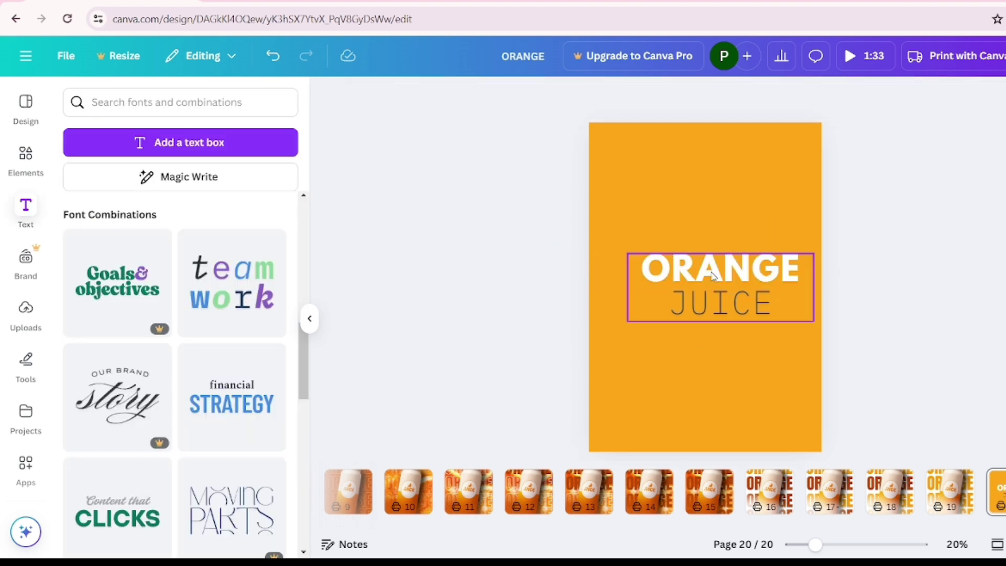
Set JUICE in DM Sans, slightly smaller, and colour it white.
{"action": "double_click", "coordinate": [719, 295]}
{"action": "left_click", "coordinate": [402, 96]}
{"action": "left_click", "coordinate": [157, 293]}
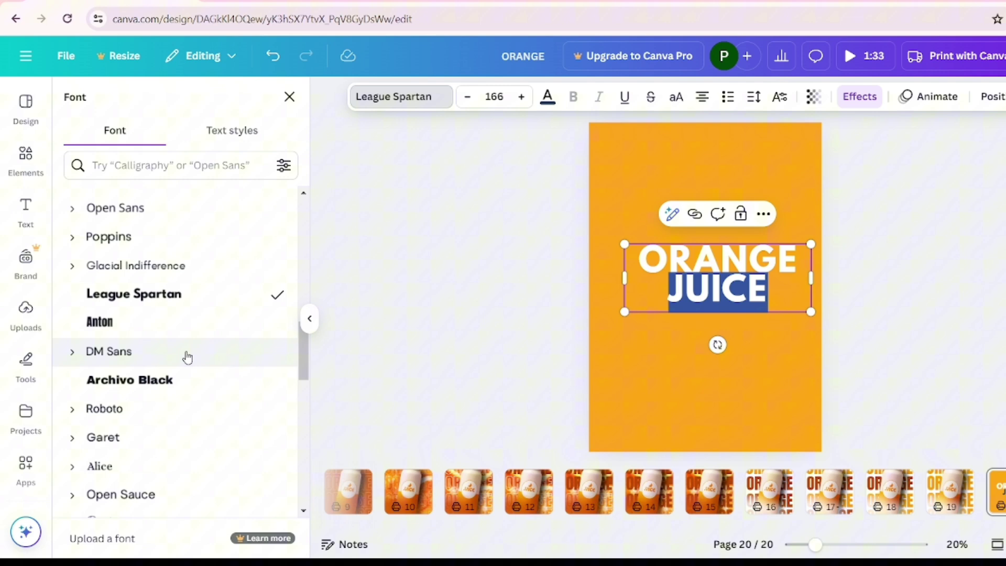
{"action": "left_click", "coordinate": [468, 96]}
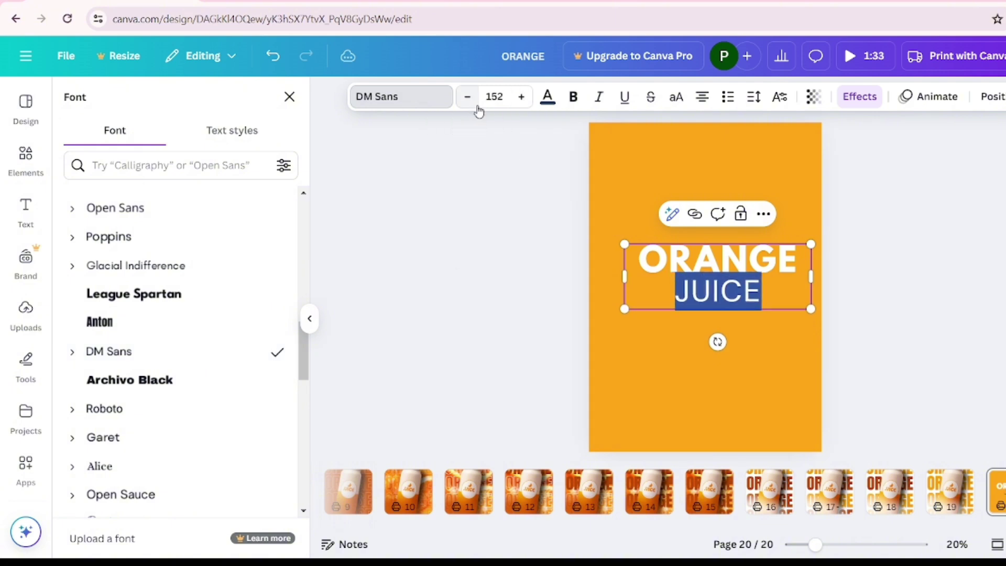
{"action": "left_click", "coordinate": [944, 157]}
{"action": "double_click", "coordinate": [718, 292]}
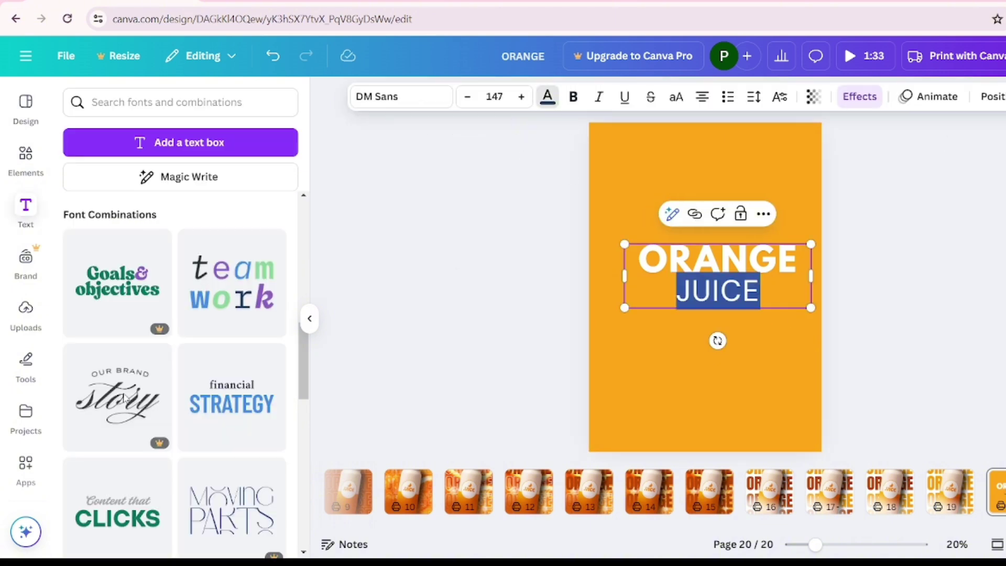
{"action": "left_click", "coordinate": [547, 97]}
{"action": "left_click", "coordinate": [952, 267]}
{"action": "left_click", "coordinate": [713, 279]}
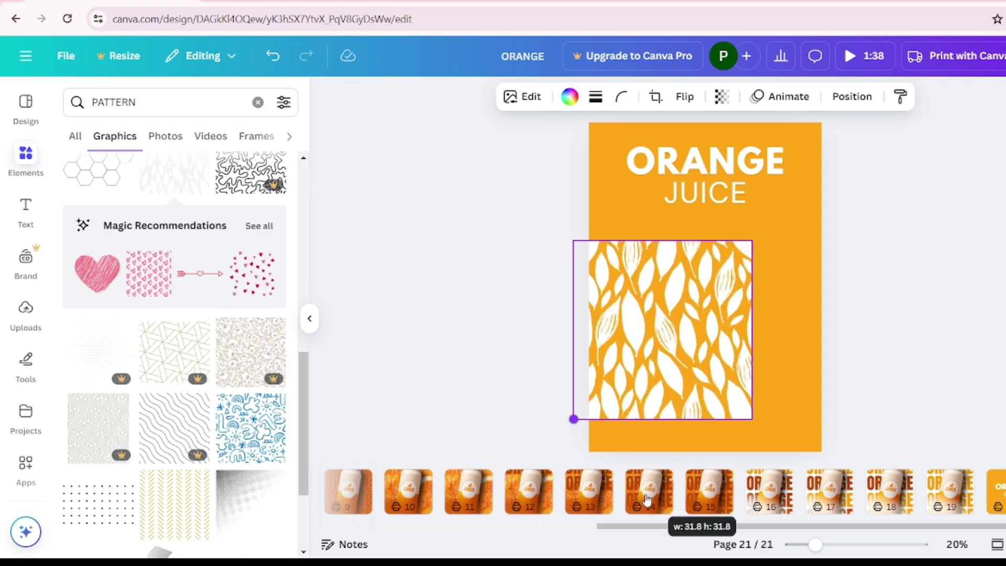
Enlarge the leaf pattern to cover the page and adjust its layer order.
{"action": "mouse_move", "coordinate": [577, 417]}
{"action": "left_mouse_down"}
{"action": "mouse_move", "coordinate": [790, 156]}
{"action": "mouse_move", "coordinate": [870, 122]}
{"action": "left_mouse_up"}
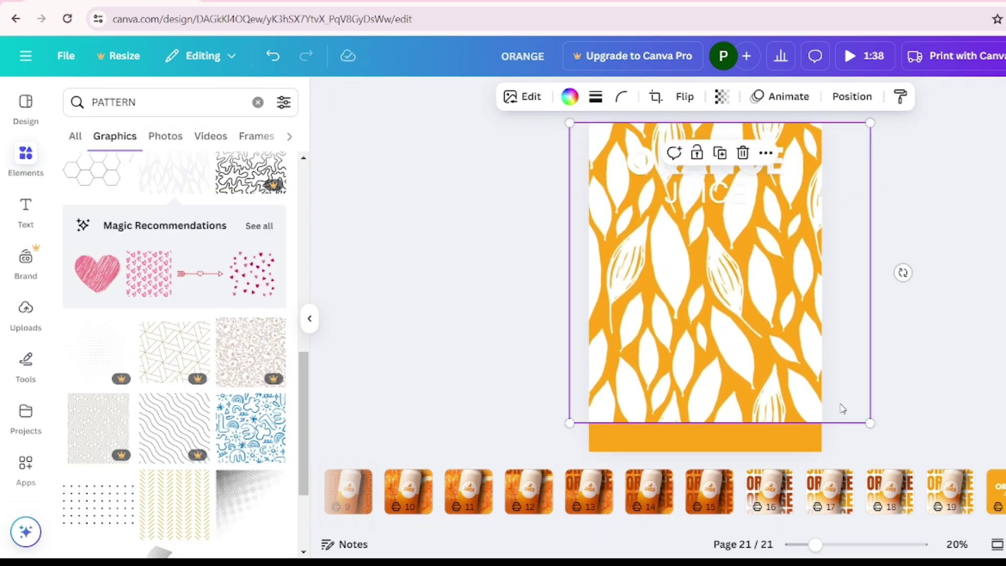
{"action": "left_click_drag", "start_coordinate": [871, 425], "coordinate": [909, 460]}
{"action": "left_click", "coordinate": [853, 97]}
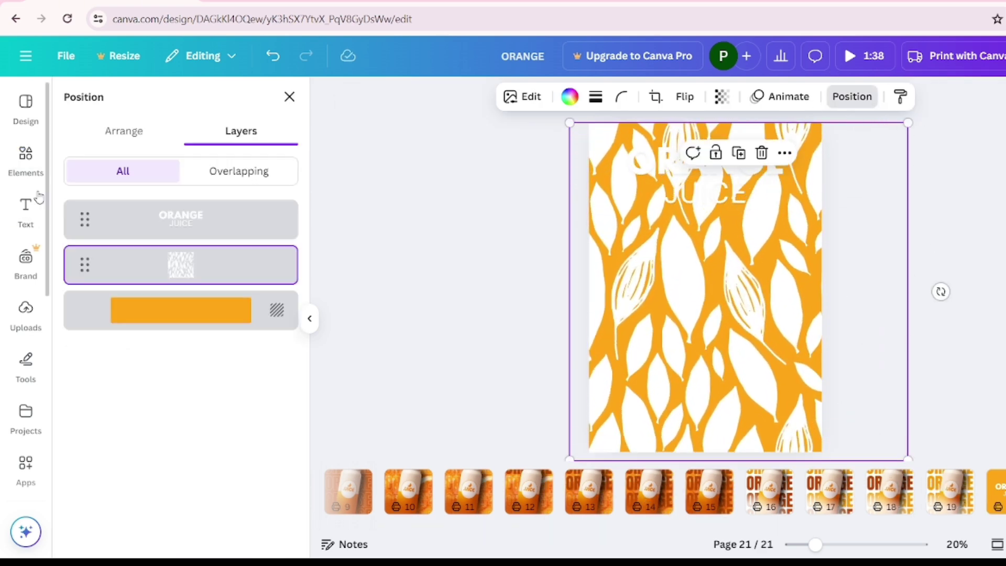
{"action": "left_click_drag", "start_coordinate": [181, 264], "coordinate": [182, 251]}
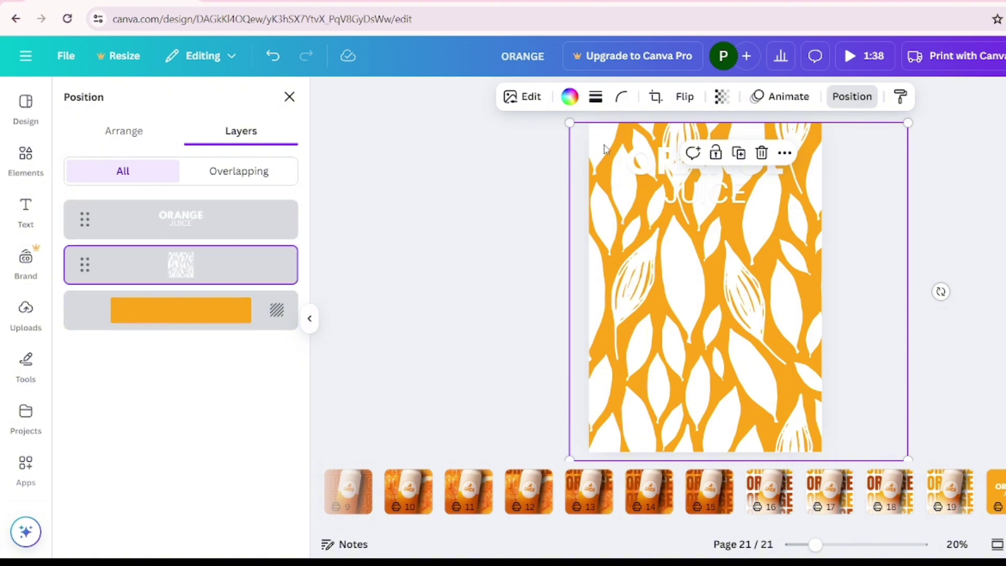
Fade the leaf pattern to low opacity, then select the ORANGE JUICE title.
{"action": "left_click", "coordinate": [721, 96]}
{"action": "left_click_drag", "start_coordinate": [755, 156], "coordinate": [657, 156]}
{"action": "left_click", "coordinate": [920, 236]}
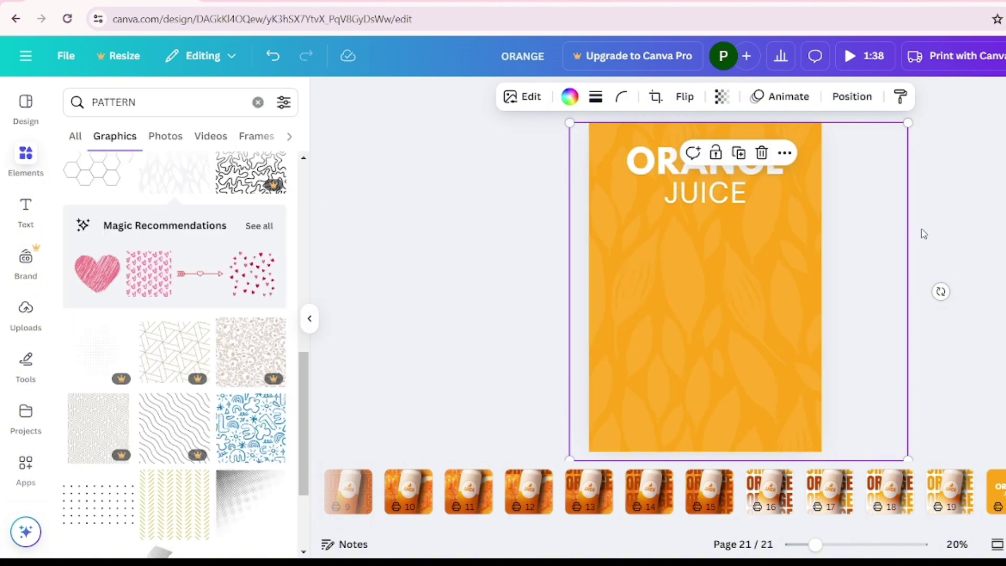
{"action": "left_click", "coordinate": [637, 184]}
Give the title a Lift effect at intensity 76, then narrow and centre the bullet list.
{"action": "left_click", "coordinate": [860, 97]}
{"action": "left_click_drag", "start_coordinate": [143, 270], "coordinate": [162, 269]}
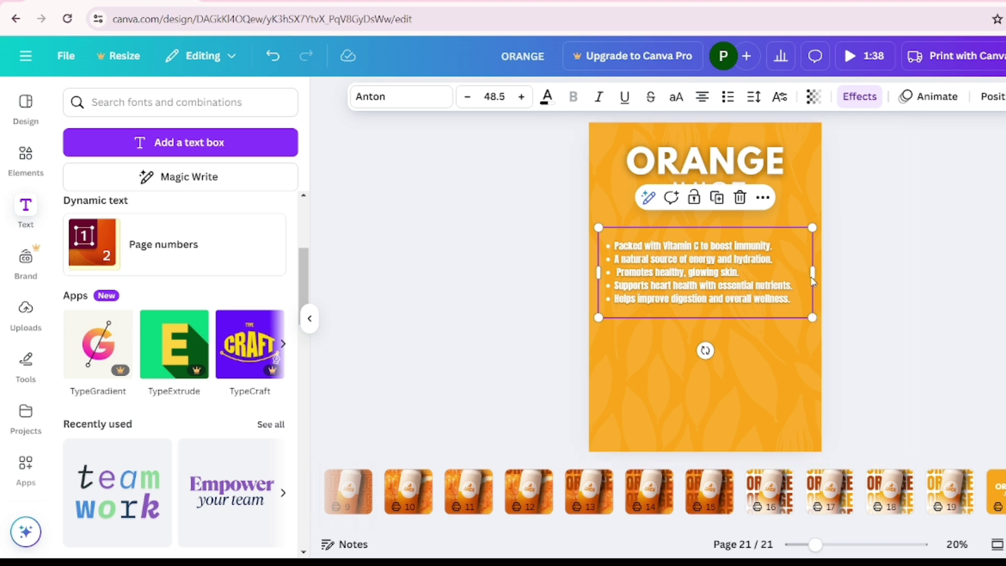
{"action": "mouse_move", "coordinate": [812, 272]}
{"action": "left_mouse_down"}
{"action": "mouse_move", "coordinate": [738, 271]}
{"action": "mouse_move", "coordinate": [761, 279]}
{"action": "left_mouse_up"}
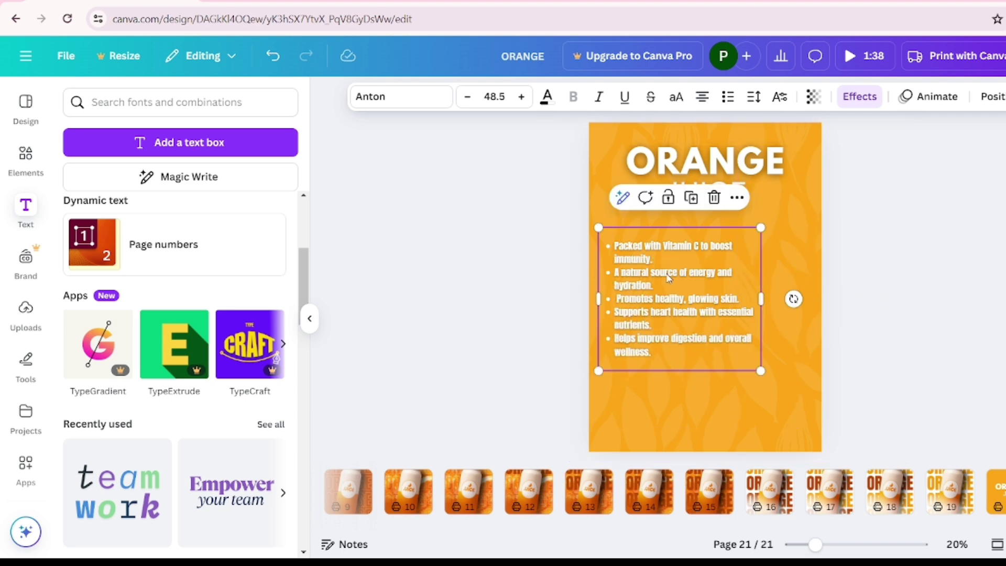
{"action": "mouse_move", "coordinate": [649, 277]}
{"action": "left_mouse_down"}
{"action": "mouse_move", "coordinate": [685, 265]}
{"action": "mouse_move", "coordinate": [665, 308]}
{"action": "left_mouse_up"}
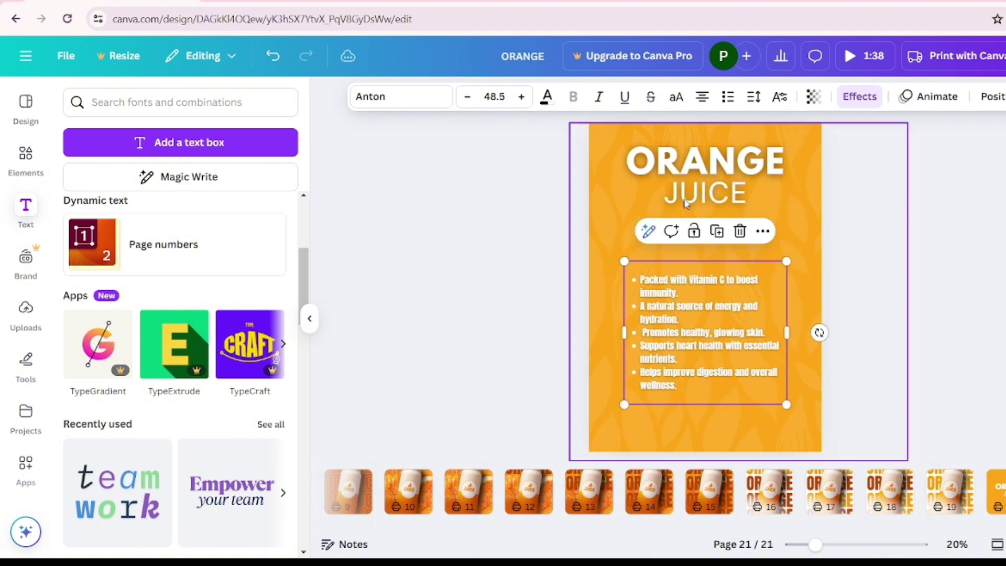
Reposition the ORANGE JUICE title, keeping it near the top.
{"action": "left_click", "coordinate": [727, 153]}
{"action": "mouse_move", "coordinate": [733, 165]}
{"action": "left_mouse_down"}
{"action": "mouse_move", "coordinate": [732, 203]}
{"action": "mouse_move", "coordinate": [731, 190]}
{"action": "left_mouse_up"}
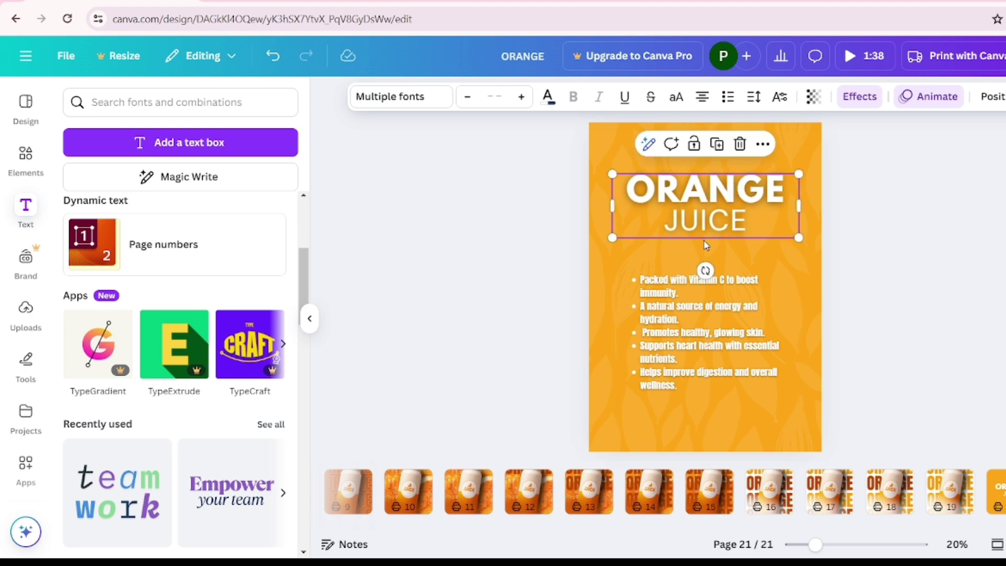
{"action": "mouse_move", "coordinate": [710, 229]}
{"action": "left_mouse_down"}
{"action": "mouse_move", "coordinate": [708, 194]}
{"action": "mouse_move", "coordinate": [712, 203]}
{"action": "left_mouse_up"}
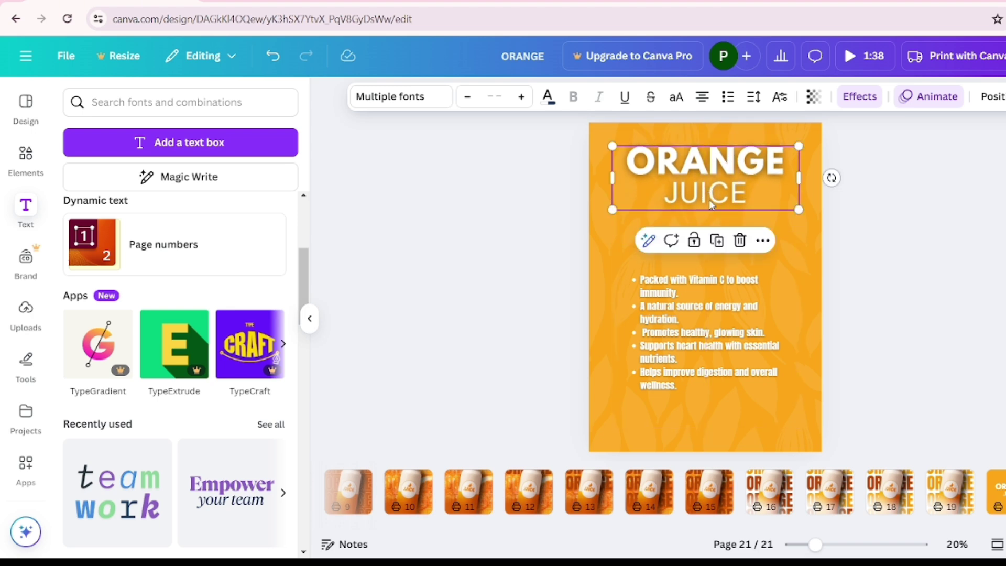
{"action": "left_click", "coordinate": [976, 268]}
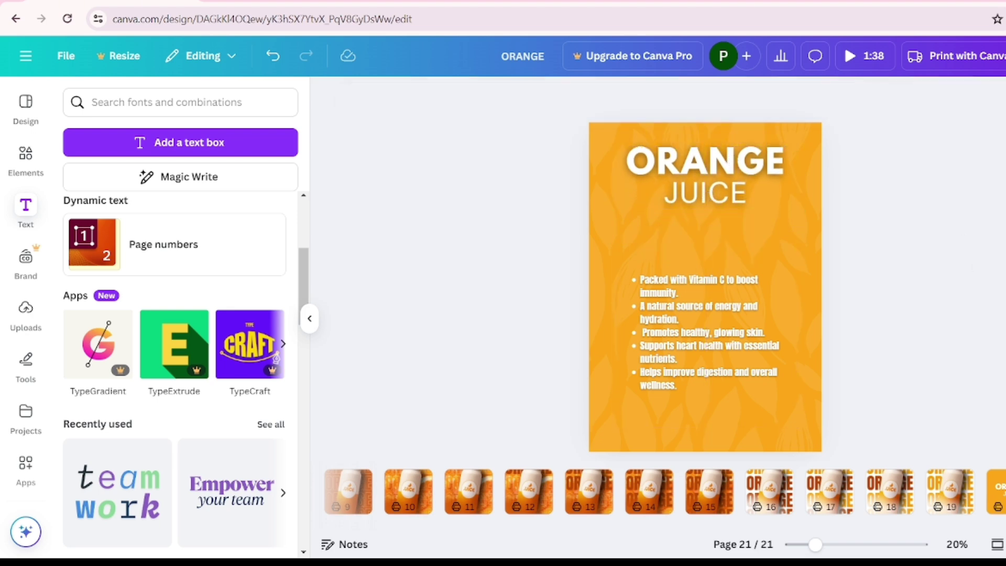
Enlarge the bullet text to 52.5 and add a new text box.
{"action": "left_click", "coordinate": [747, 372]}
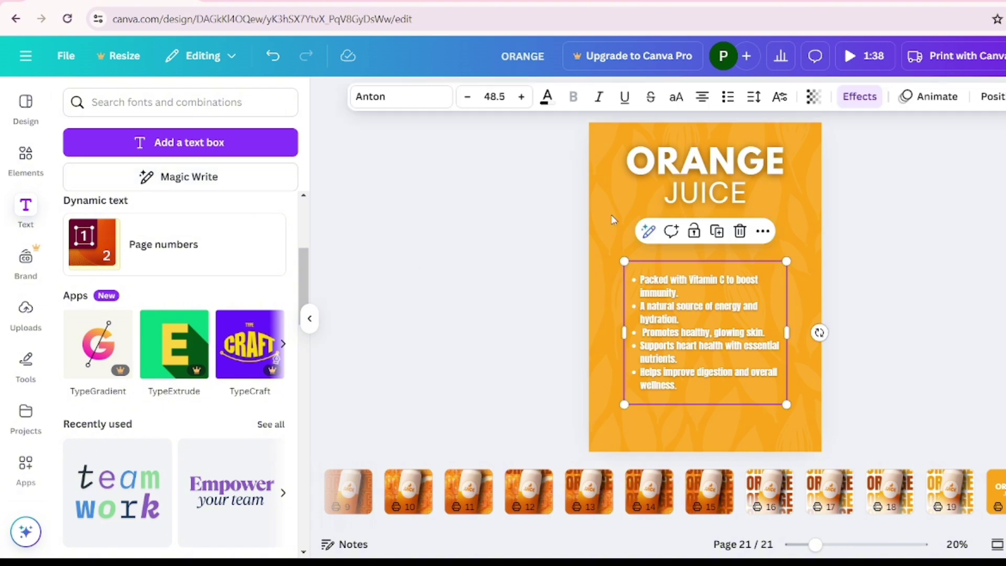
{"action": "left_click", "coordinate": [519, 95]}
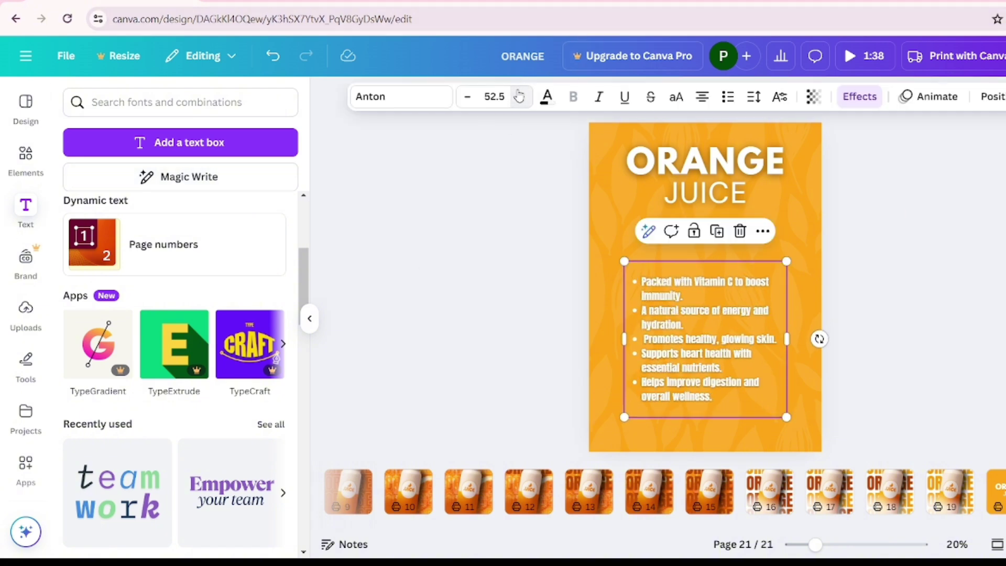
{"action": "left_click", "coordinate": [233, 146]}
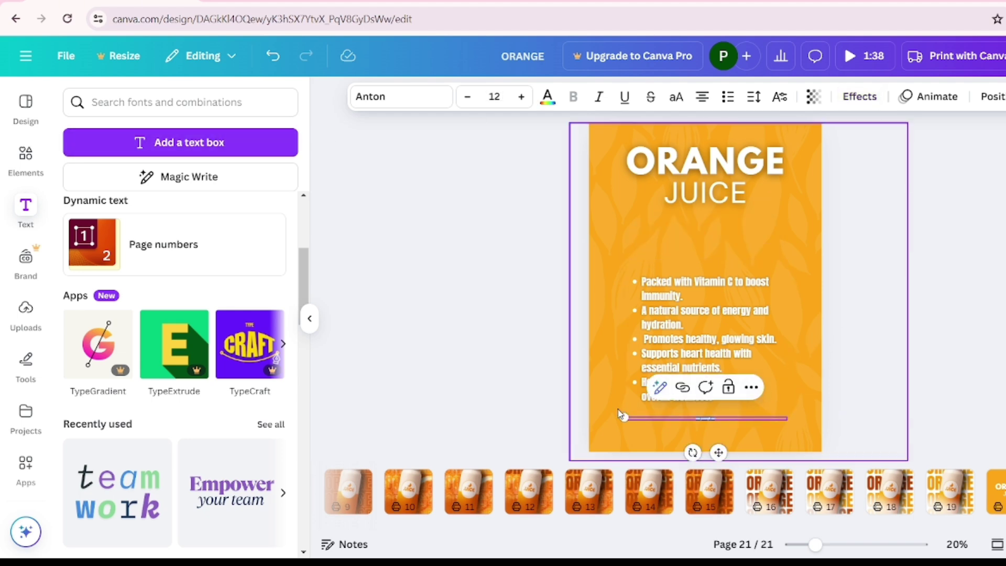
{"action": "mouse_move", "coordinate": [624, 417]}
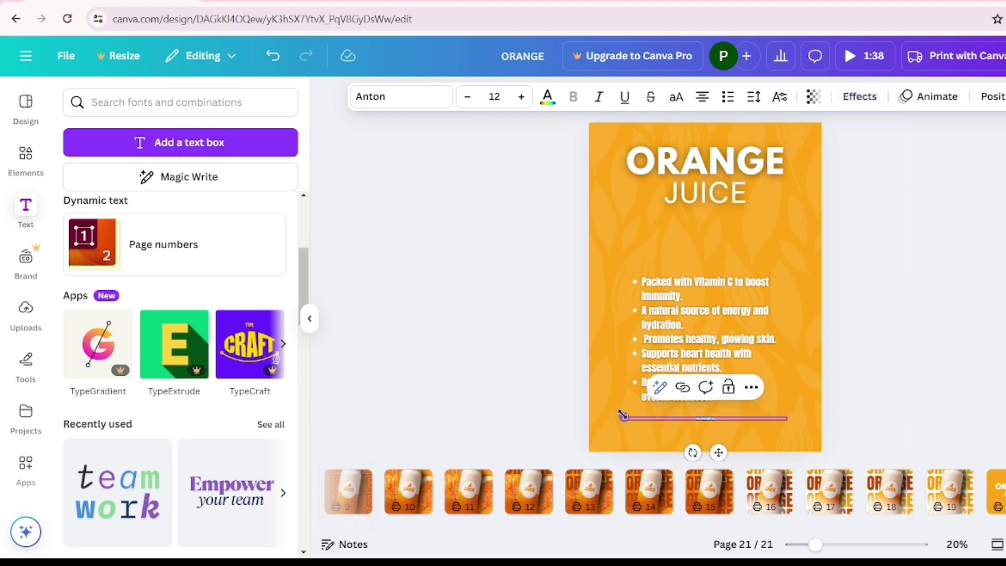
Resize WE PROVIDE, place it under the title, and move the bullets up below it.
{"action": "left_click_drag", "start_coordinate": [624, 418], "coordinate": [624, 261]}
{"action": "left_click", "coordinate": [880, 310]}
{"action": "left_click", "coordinate": [726, 408]}
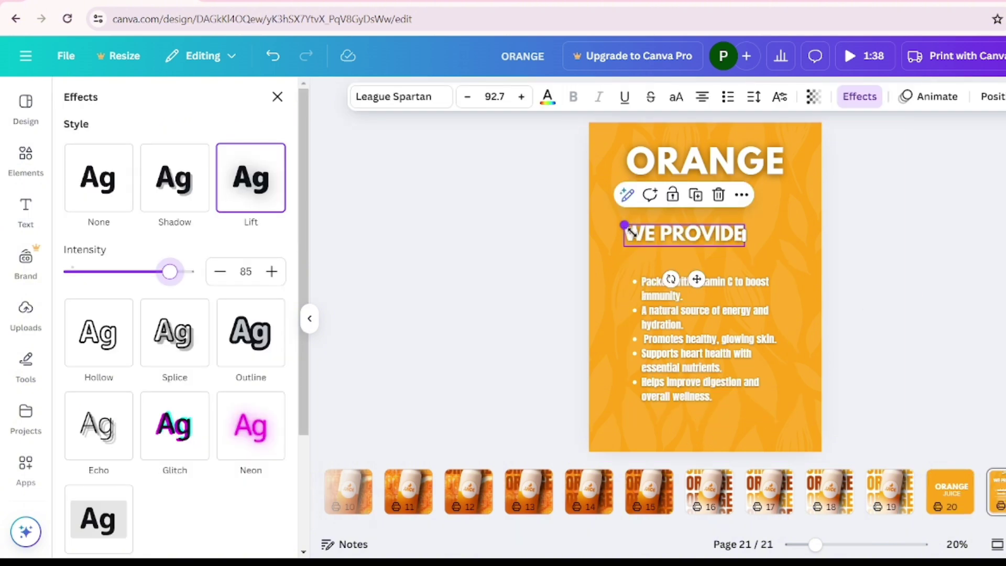
{"action": "left_click_drag", "start_coordinate": [625, 226], "coordinate": [638, 228]}
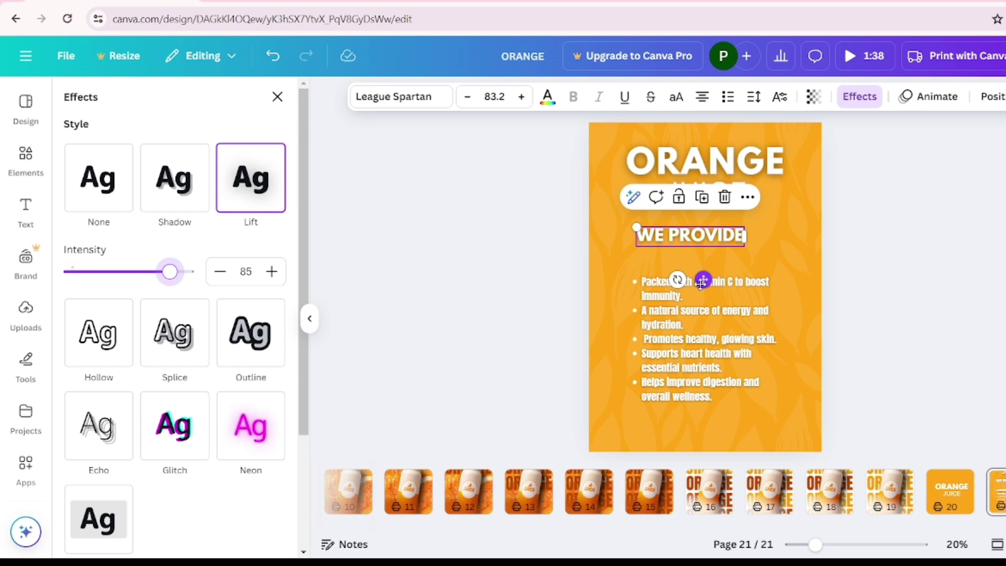
{"action": "mouse_move", "coordinate": [703, 281]}
{"action": "left_mouse_down"}
{"action": "mouse_move", "coordinate": [685, 283]}
{"action": "mouse_move", "coordinate": [710, 274]}
{"action": "left_mouse_up"}
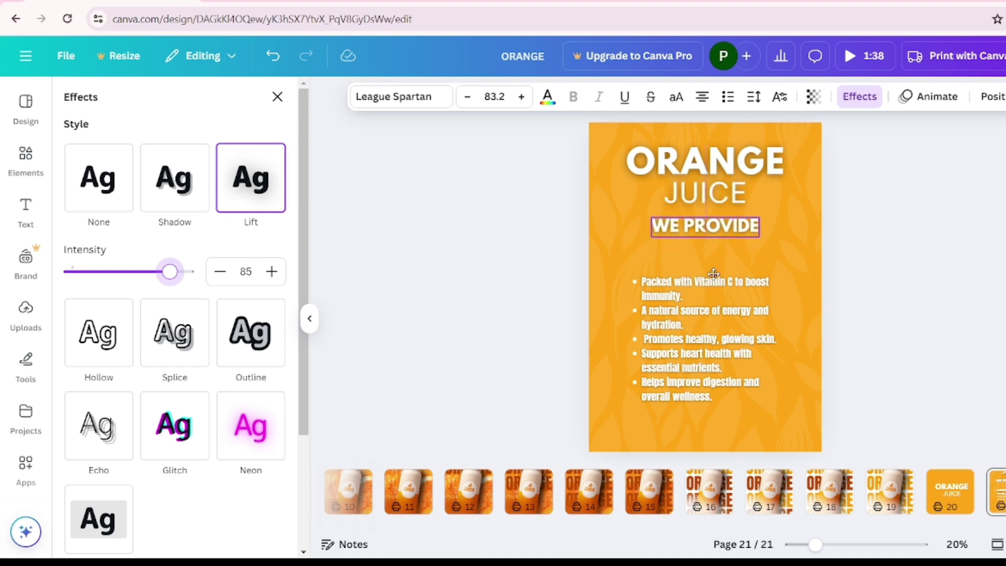
{"action": "mouse_move", "coordinate": [691, 356]}
{"action": "left_mouse_down"}
{"action": "mouse_move", "coordinate": [690, 340]}
{"action": "mouse_move", "coordinate": [692, 361]}
{"action": "left_mouse_up"}
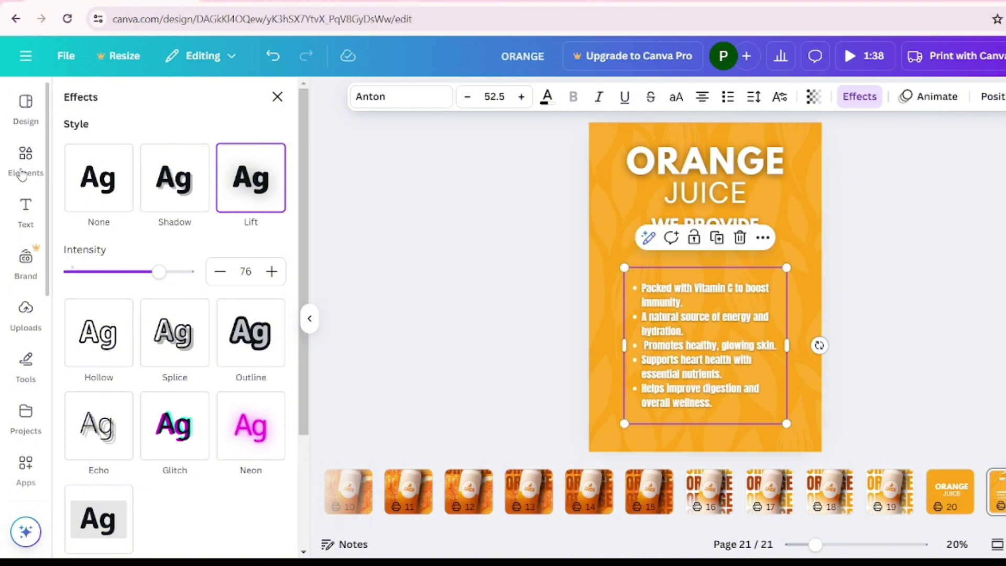
Add a brown line graphic from Elements, stretched and centred under WE PROVIDE.
{"action": "left_click", "coordinate": [26, 154]}
{"action": "left_click", "coordinate": [161, 135]}
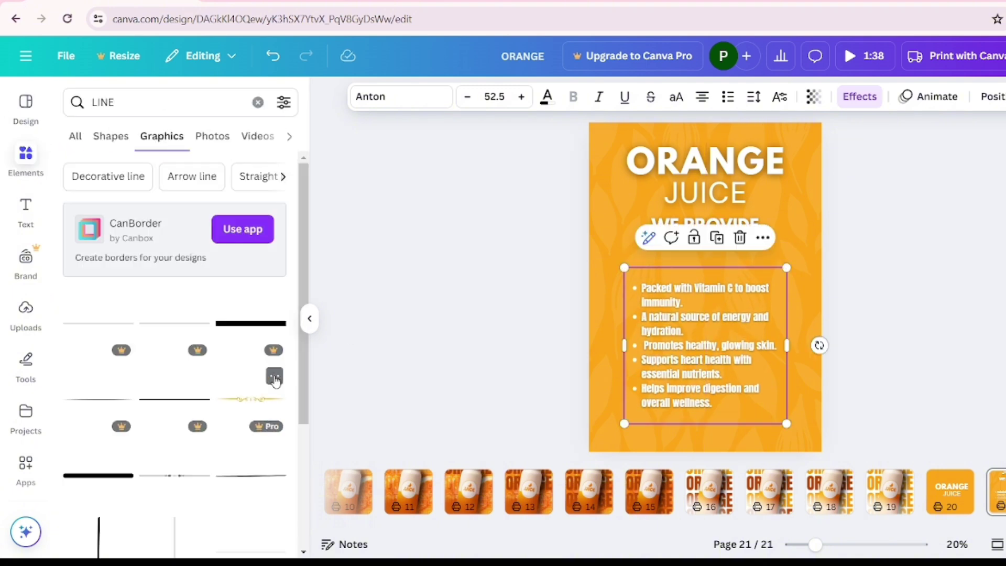
{"action": "scroll", "coordinate": [257, 375], "scroll_direction": "down", "scroll_amount": 5}
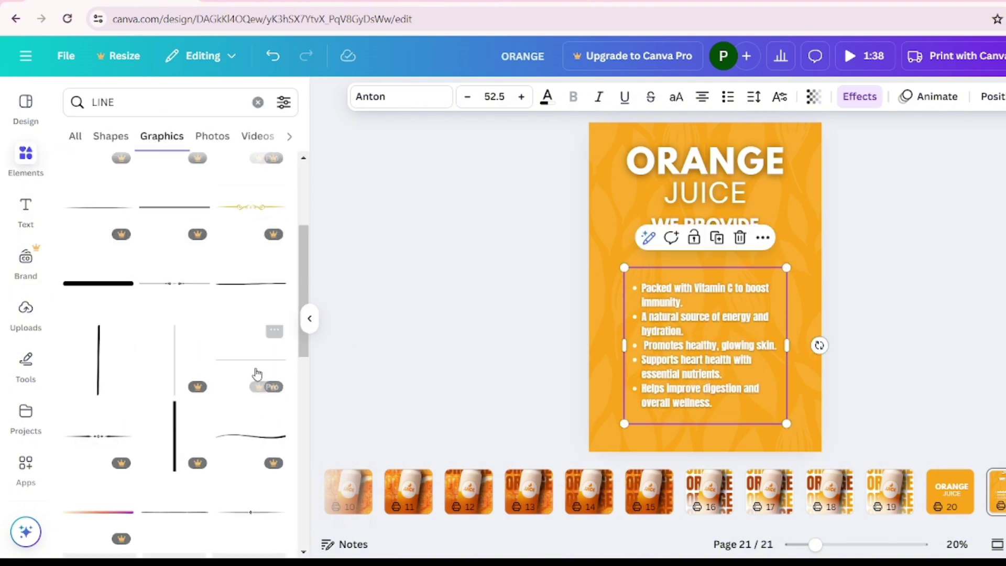
{"action": "left_click", "coordinate": [186, 285]}
{"action": "left_click", "coordinate": [570, 96]}
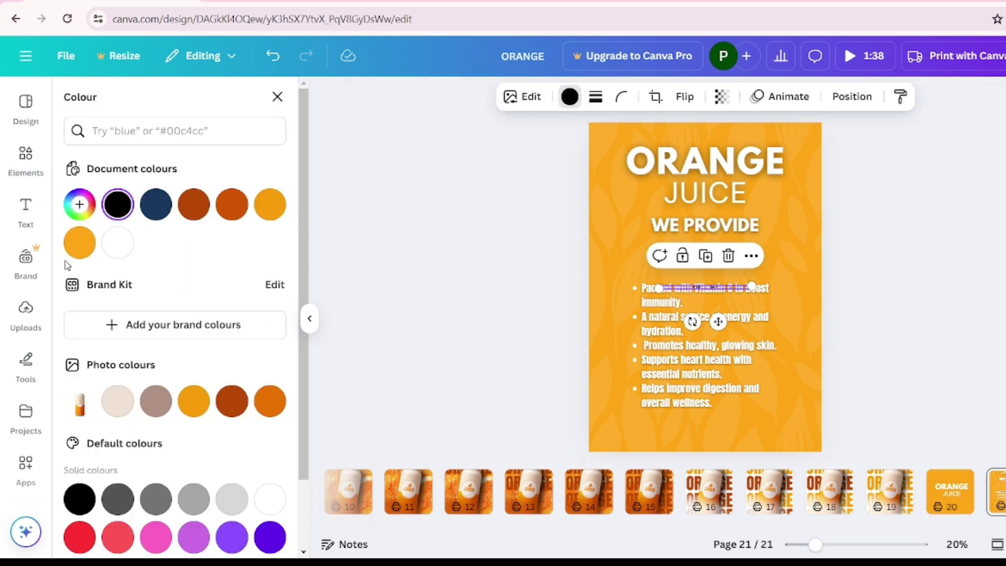
{"action": "left_click", "coordinate": [194, 205]}
{"action": "mouse_move", "coordinate": [711, 287]}
{"action": "left_mouse_down"}
{"action": "mouse_move", "coordinate": [704, 246]}
{"action": "mouse_move", "coordinate": [794, 243]}
{"action": "left_mouse_up"}
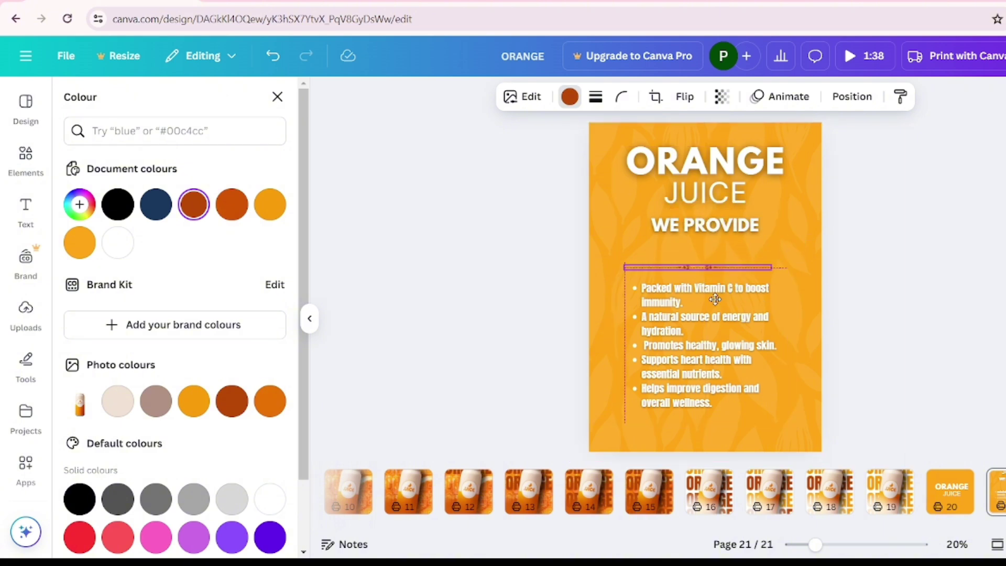
{"action": "left_click_drag", "start_coordinate": [712, 280], "coordinate": [733, 284]}
Set the outlined-ORANGE page to 0.5 seconds, making the video 20.5 seconds.
{"action": "left_click", "coordinate": [990, 262]}
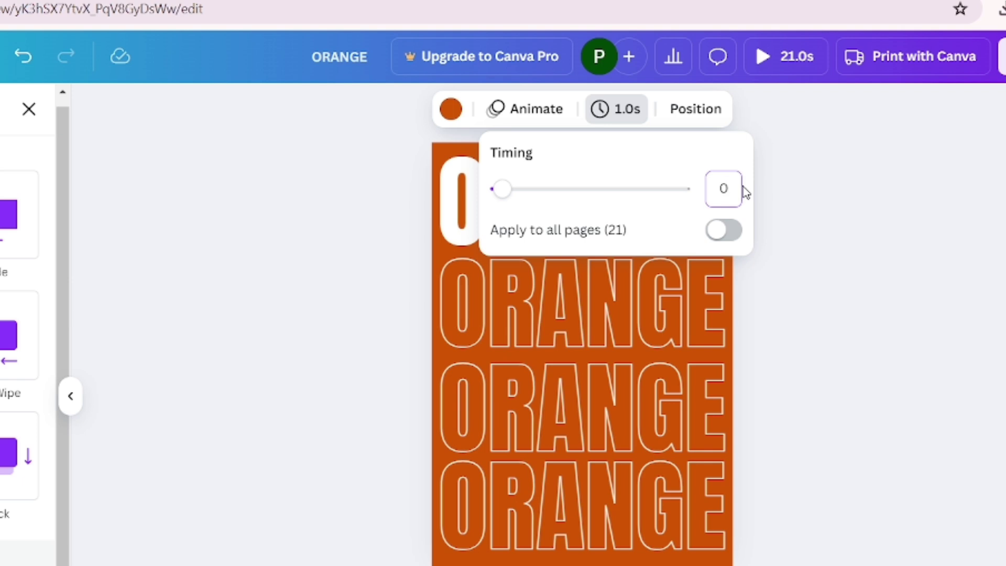
{"action": "type", "text": ".5"}
{"action": "key", "text": "Return"}
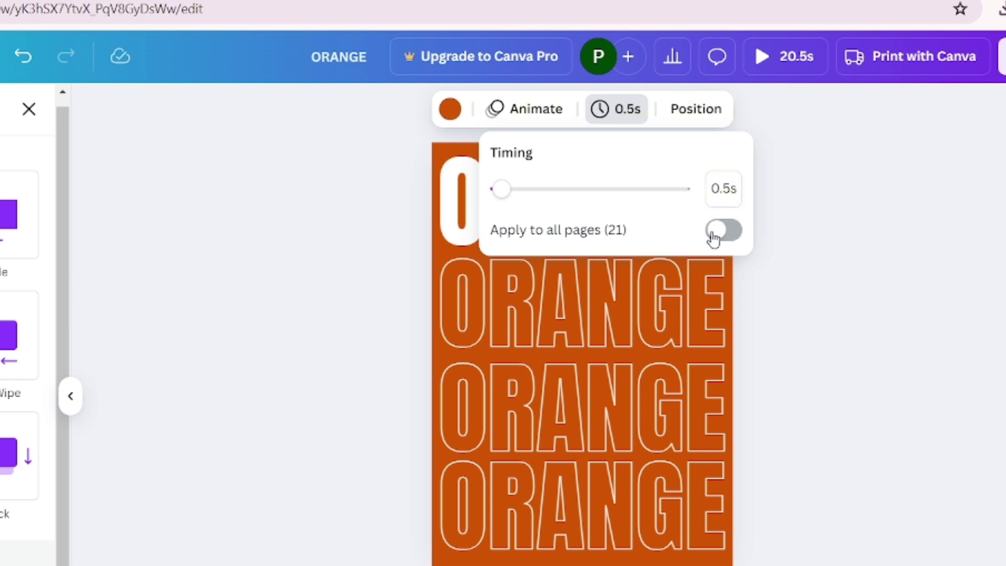